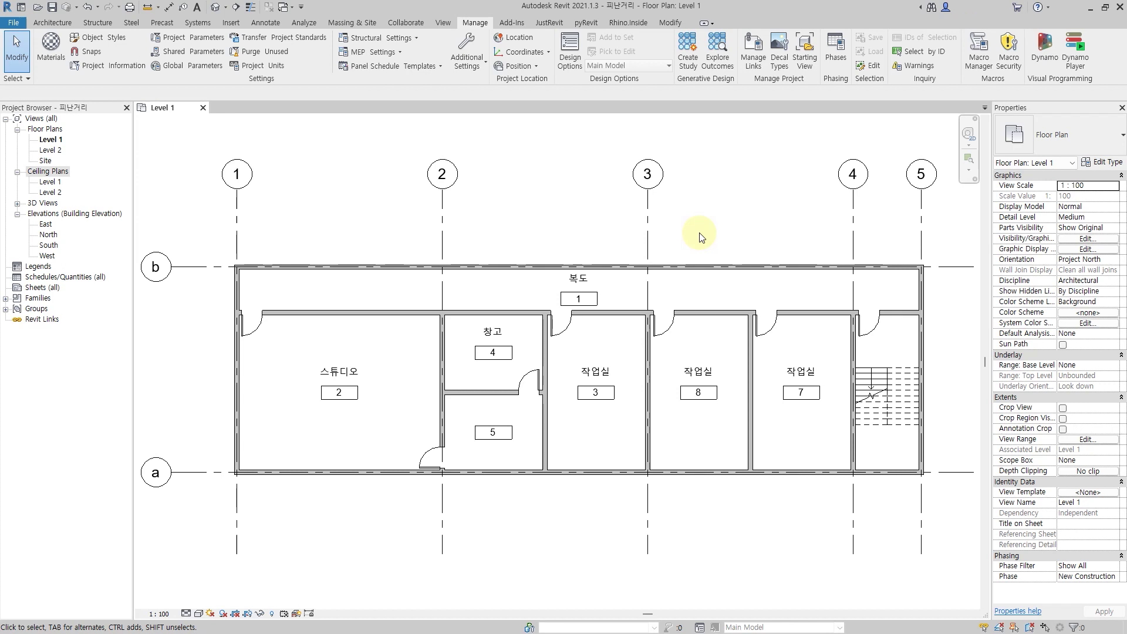
- Draw a path of travel from room 3's corner near grid 3/a to the stair room door
mouse_move(381, 214)
left_mouse_down()
mouse_move(404, 234)
mouse_move(401, 256)
mouse_move(429, 232)
mouse_move(512, 218)
mouse_move(543, 240)
left_mouse_up()
left_click_drag(539, 202, 593, 218)
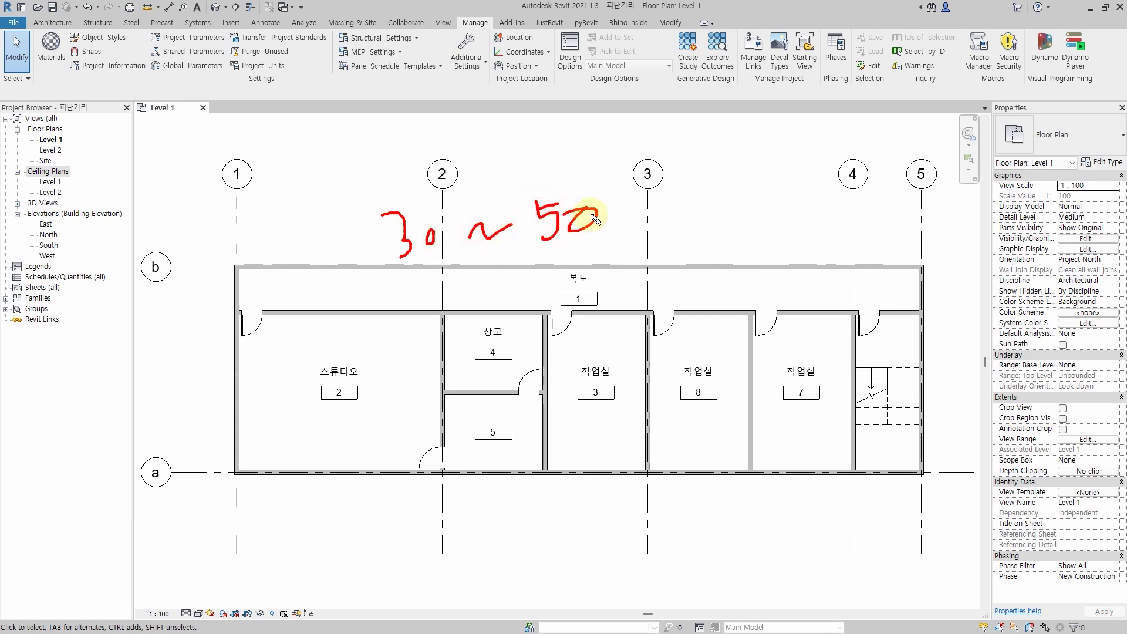
key("Escape")
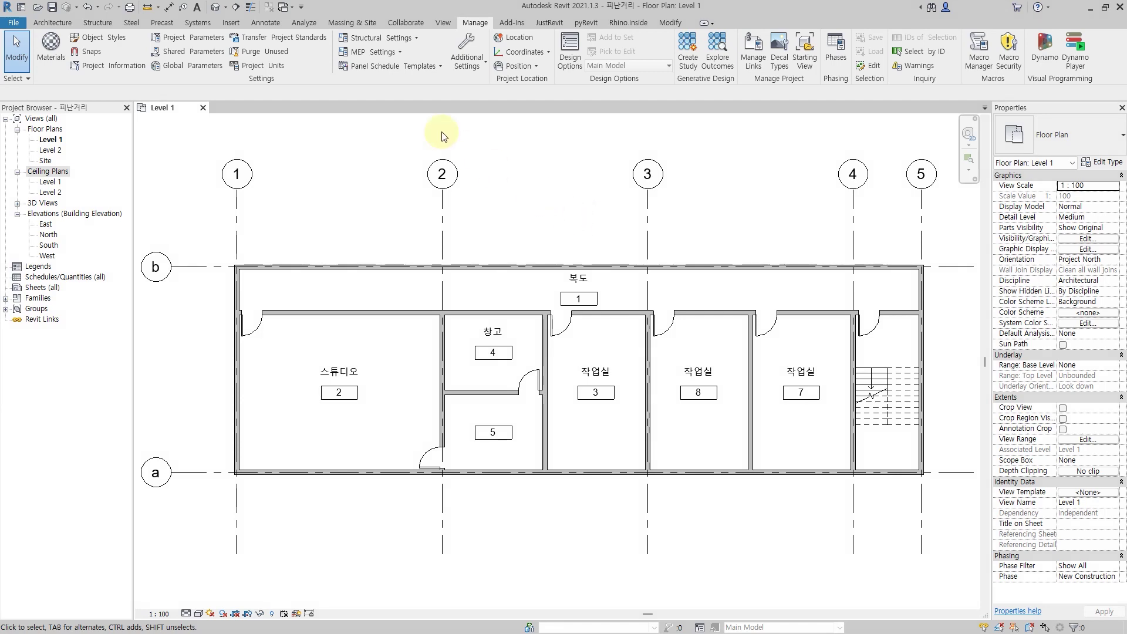
left_click(305, 22)
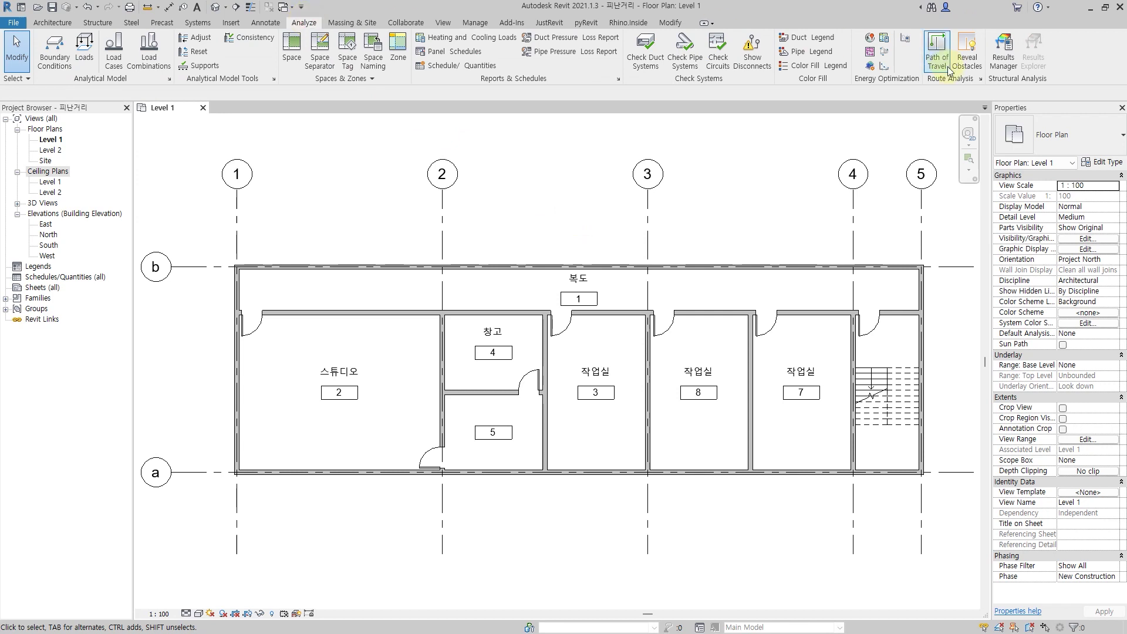
left_click_drag(938, 85, 946, 82)
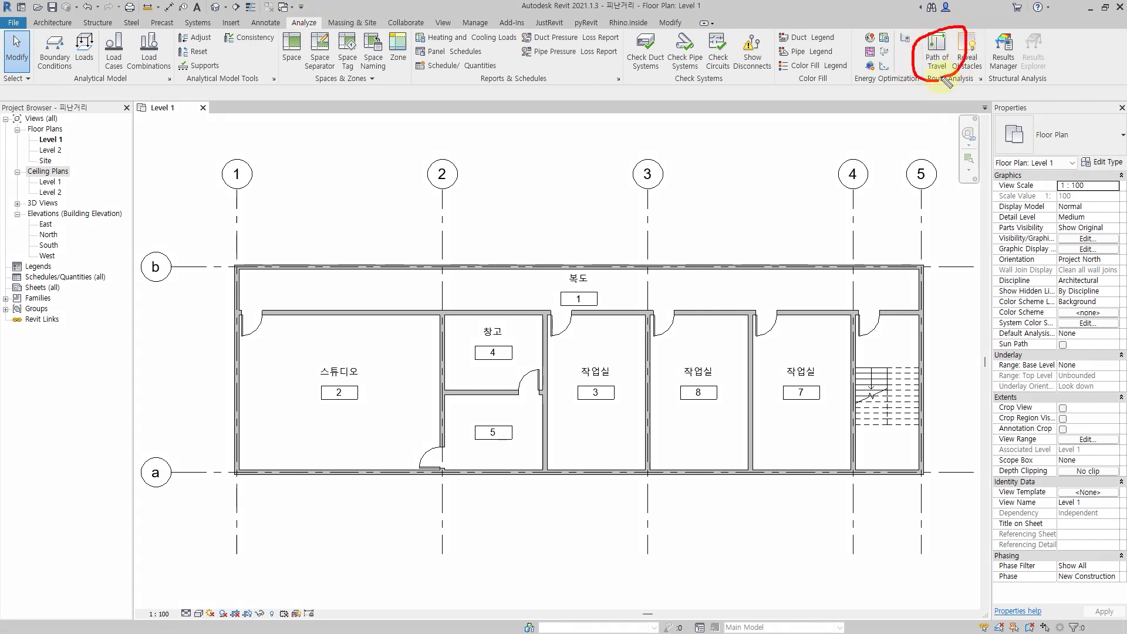
key("Escape")
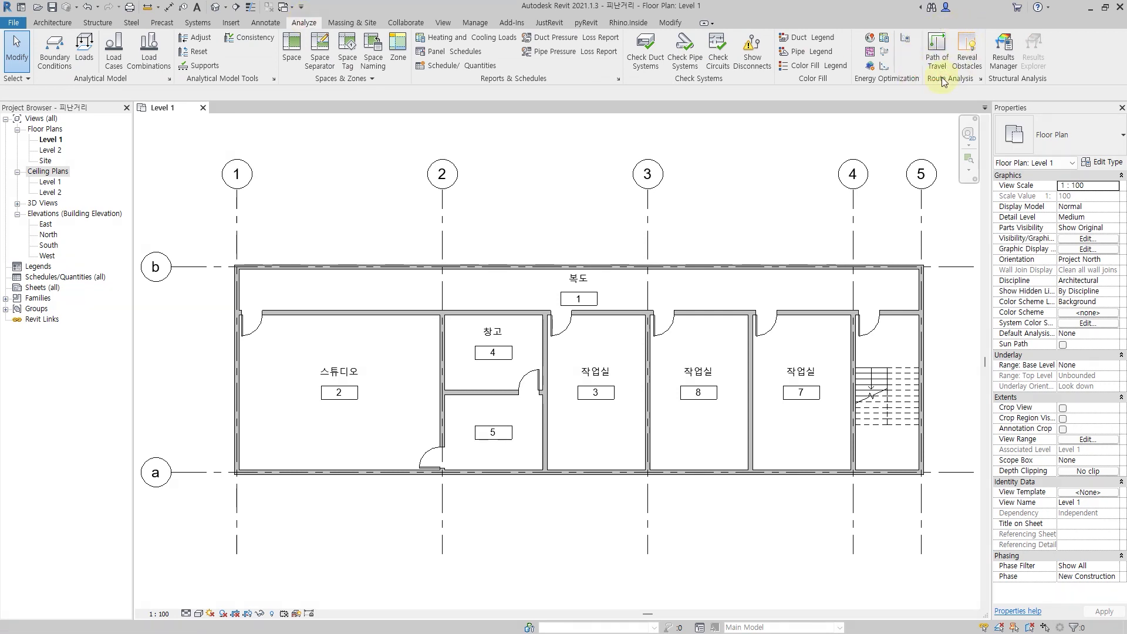
left_click(937, 59)
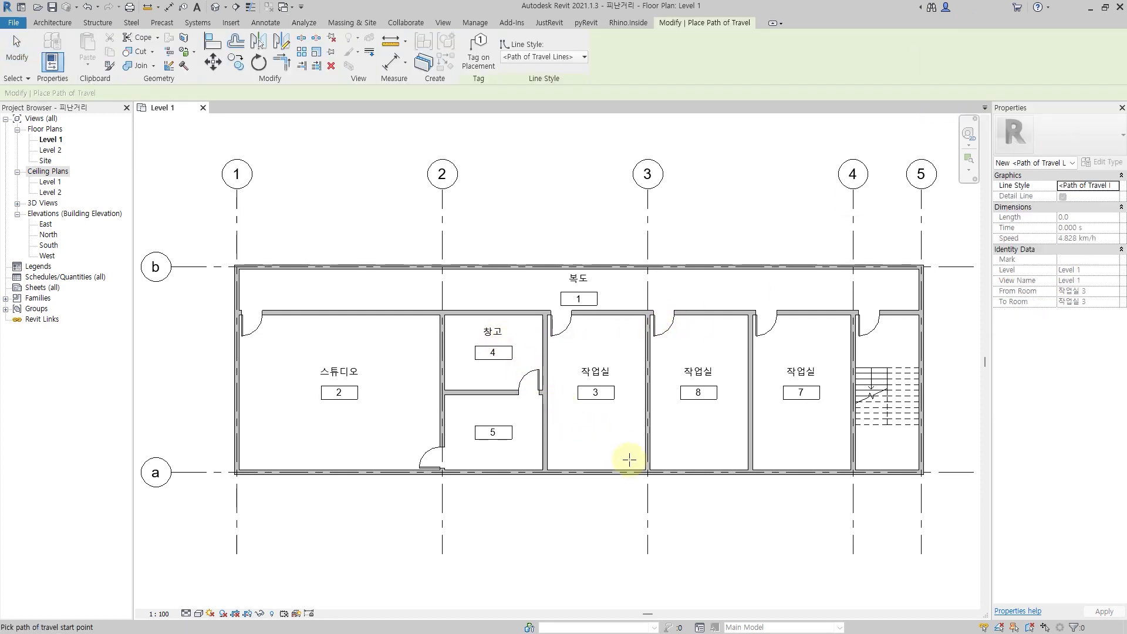
left_click(645, 470)
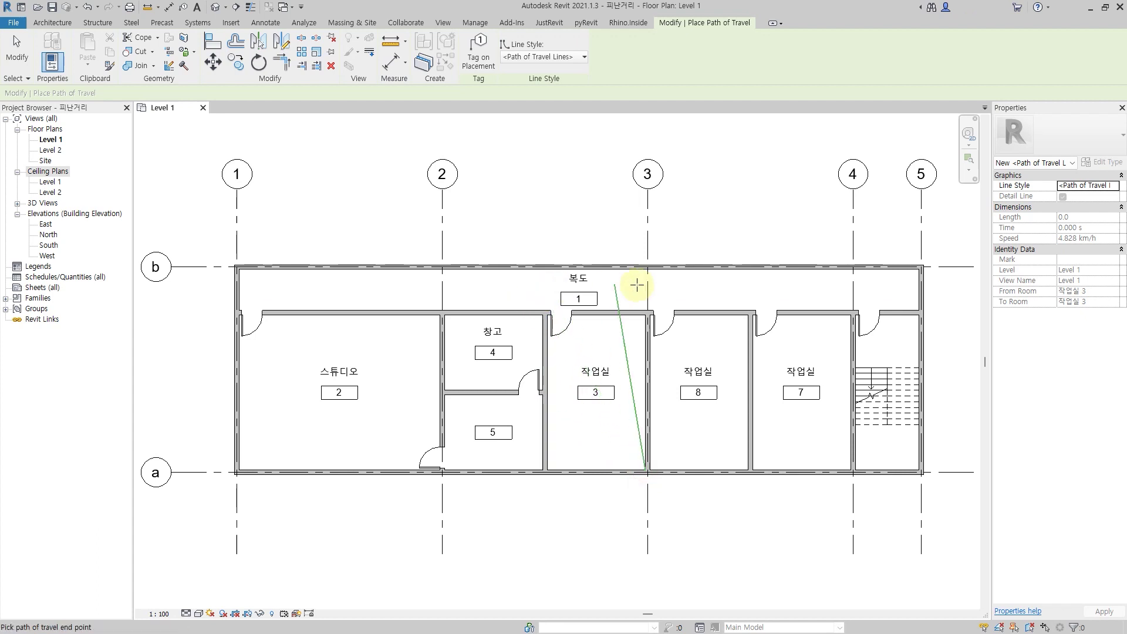
left_click(869, 317)
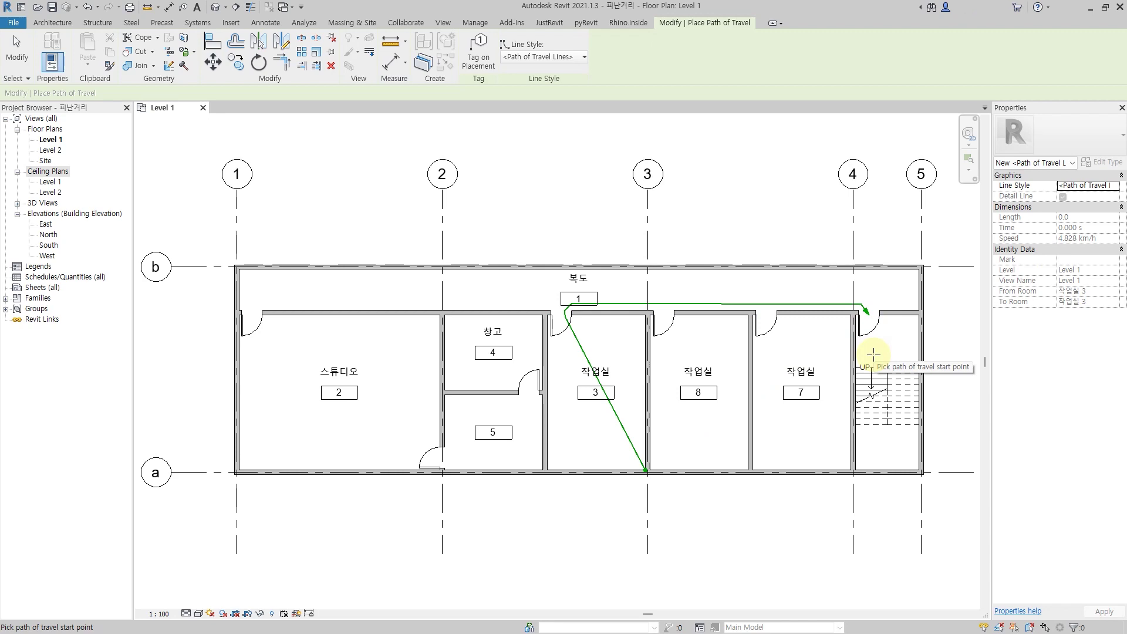
key("Escape")
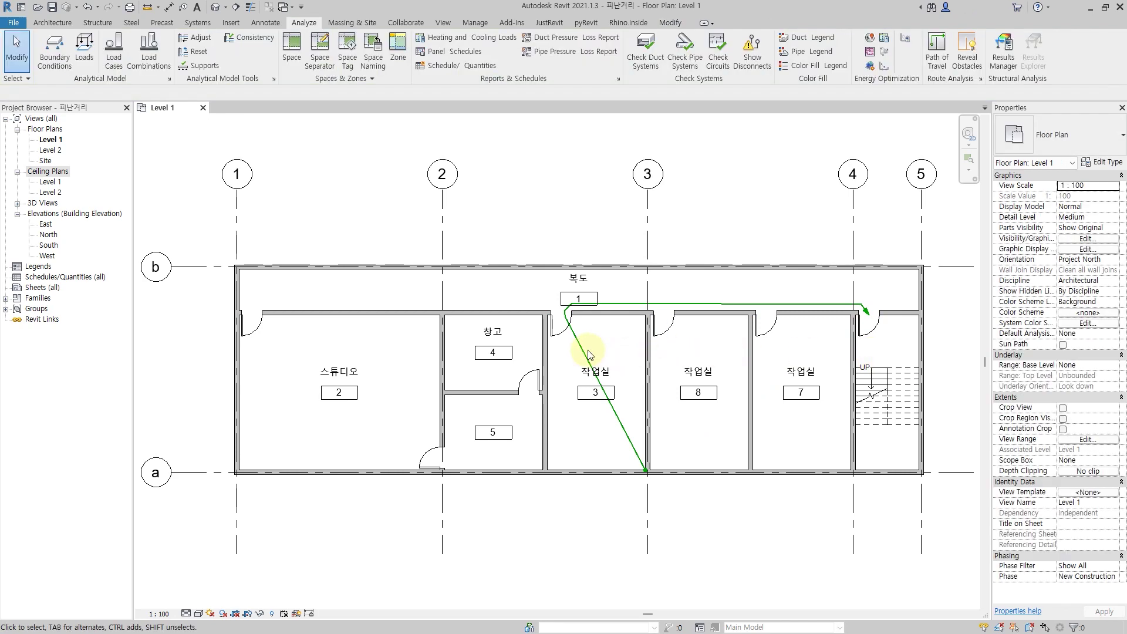
left_click(586, 351)
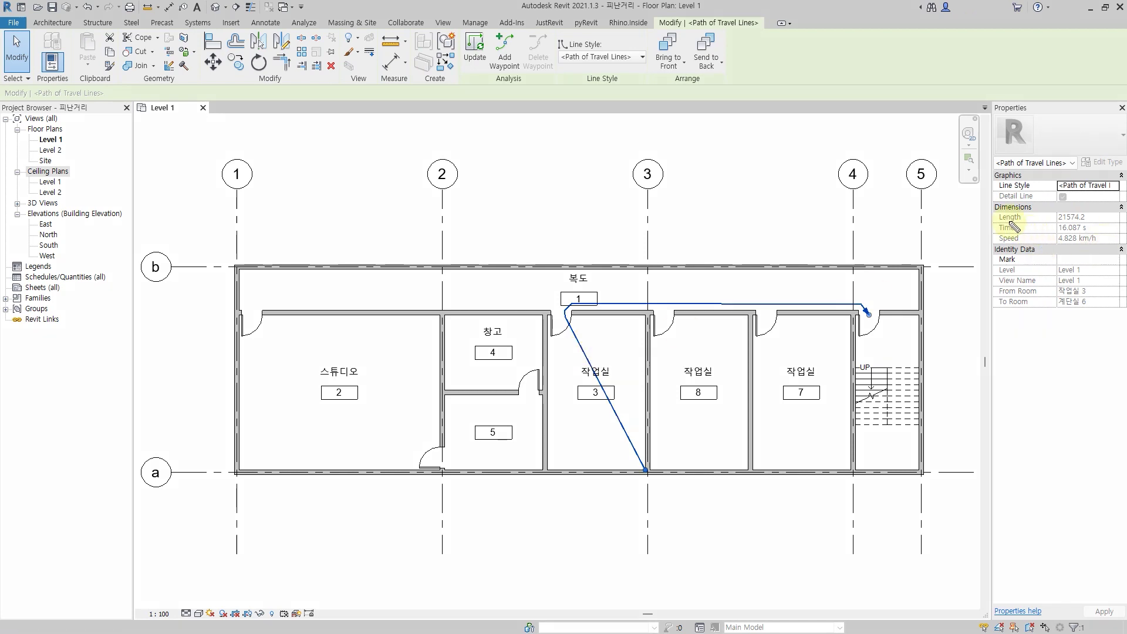
left_click_drag(990, 227, 1099, 222)
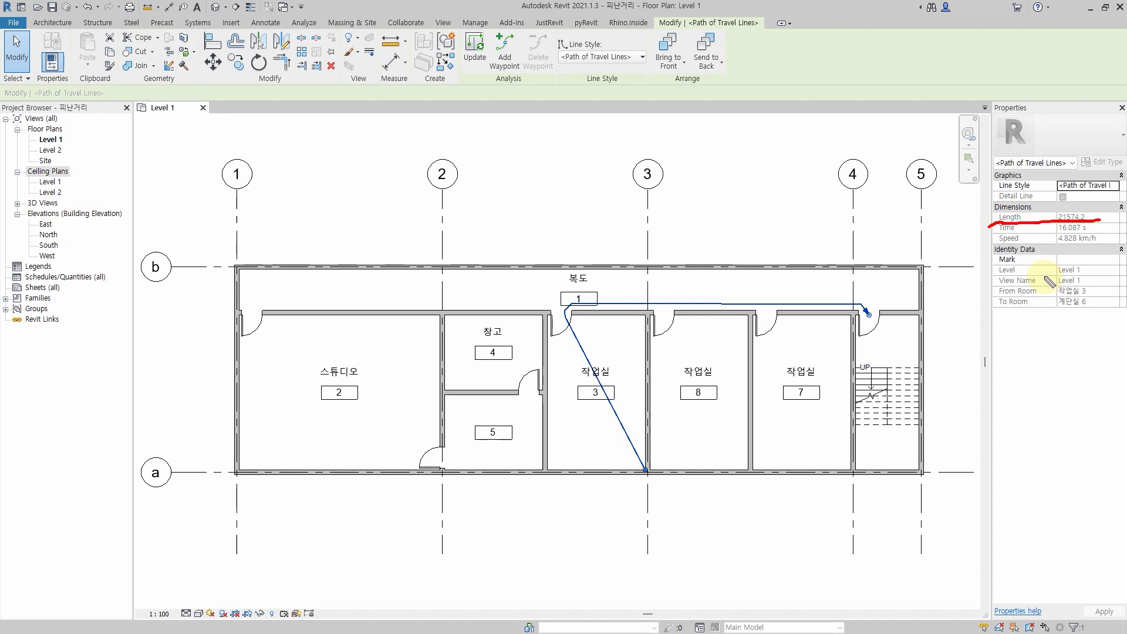
left_click_drag(1044, 276, 1106, 274)
mouse_move(1091, 287)
left_mouse_down()
mouse_move(1114, 278)
mouse_move(1114, 295)
left_mouse_up()
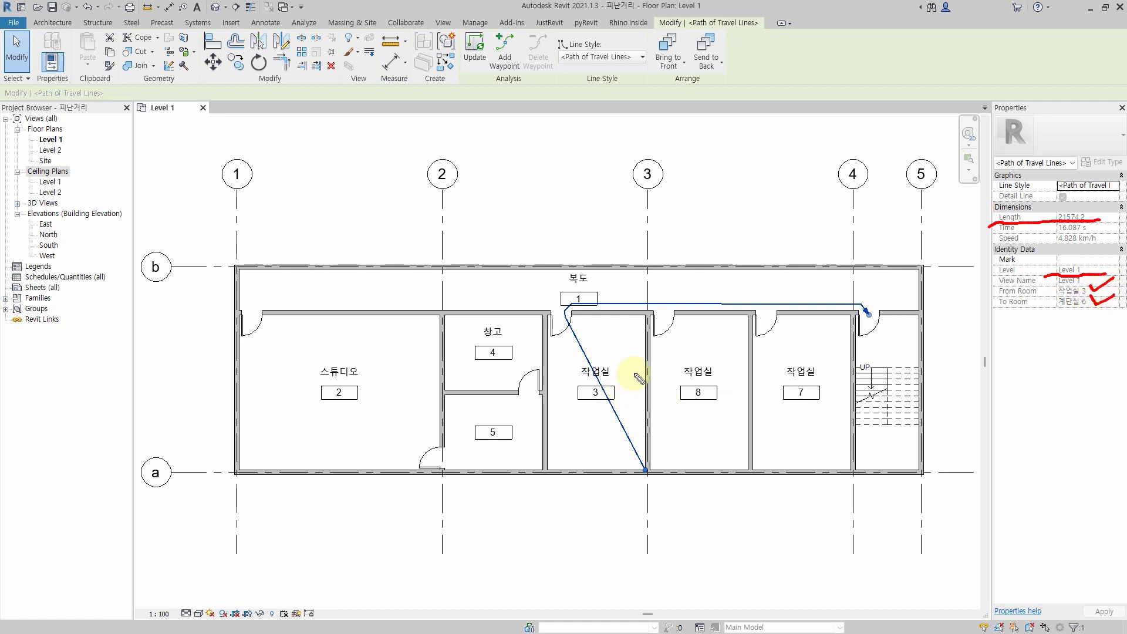
left_click_drag(635, 373, 627, 357)
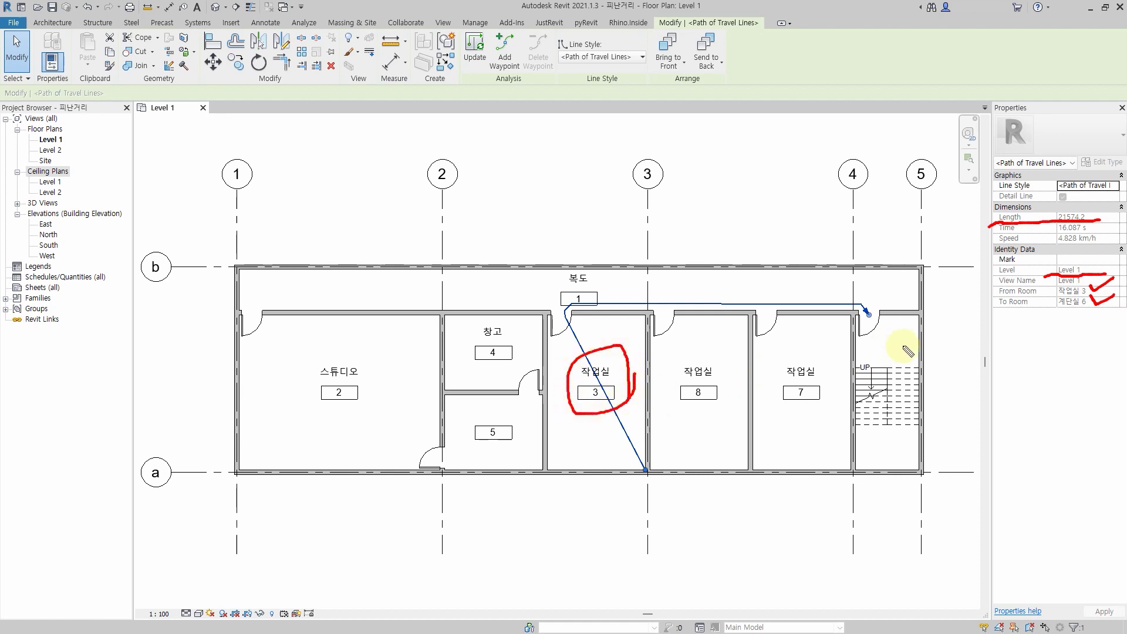
left_click_drag(901, 345, 893, 343)
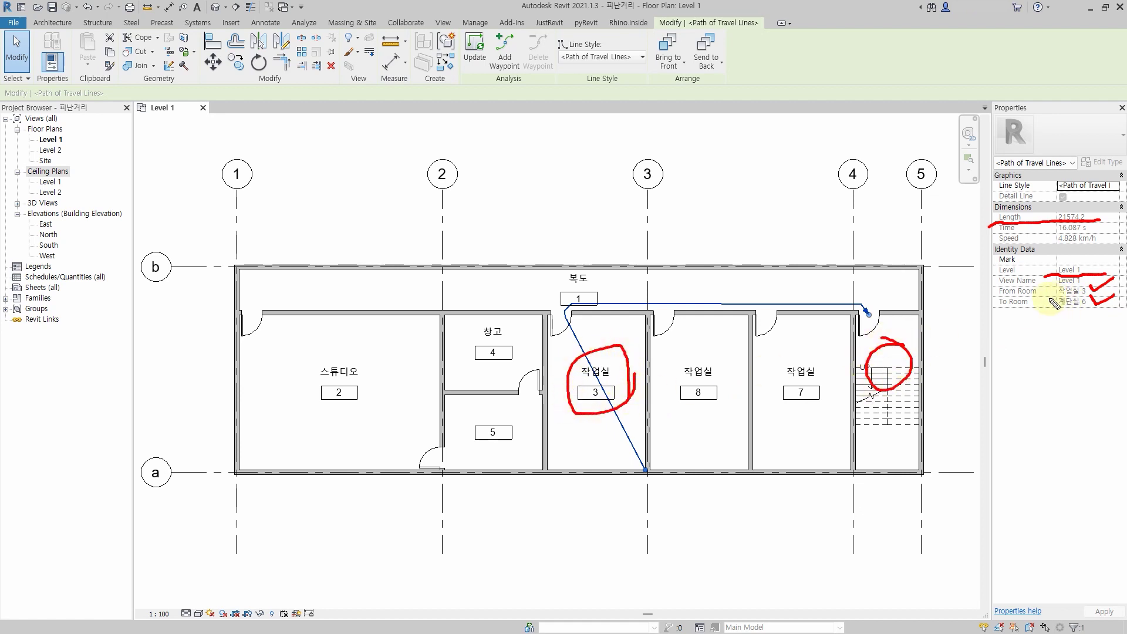
mouse_move(1048, 301)
left_mouse_down()
mouse_move(1103, 301)
mouse_move(1093, 310)
mouse_move(1112, 296)
left_mouse_up()
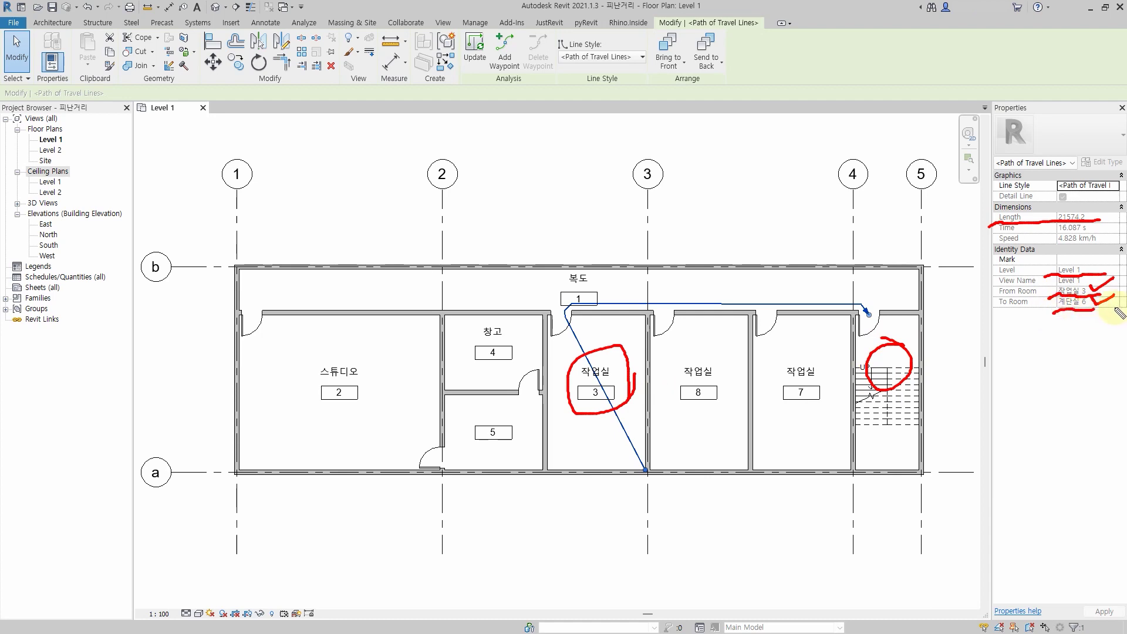
key("Escape")
key("Escape")
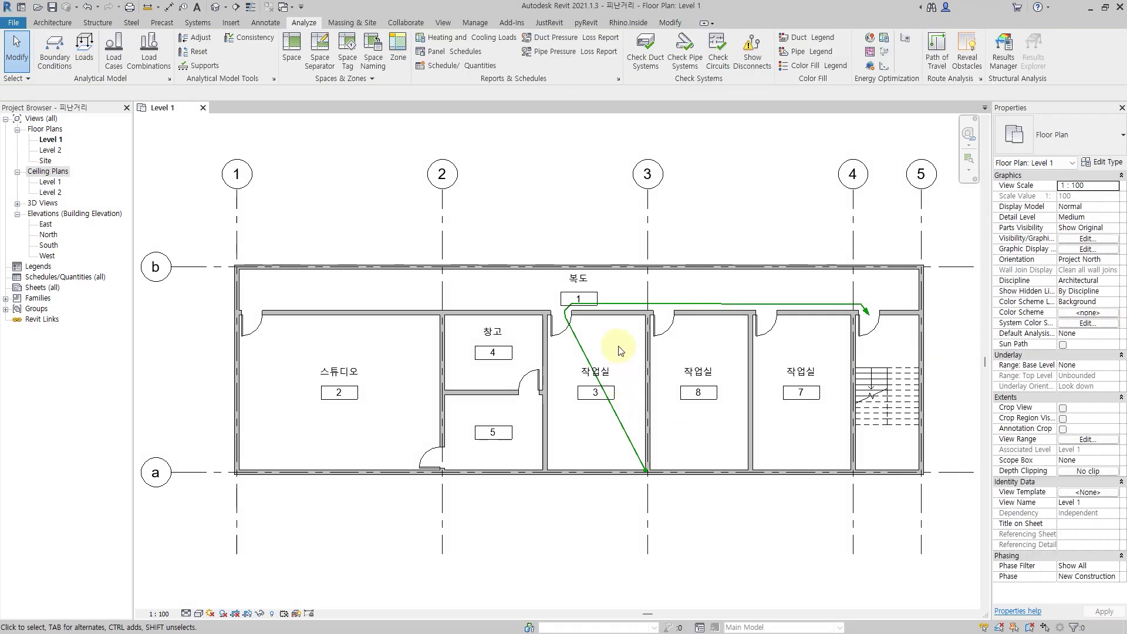
- Draw a temporary diagonal wall across room 3 with the WA command
key("w")
key("a")
left_click(568, 401)
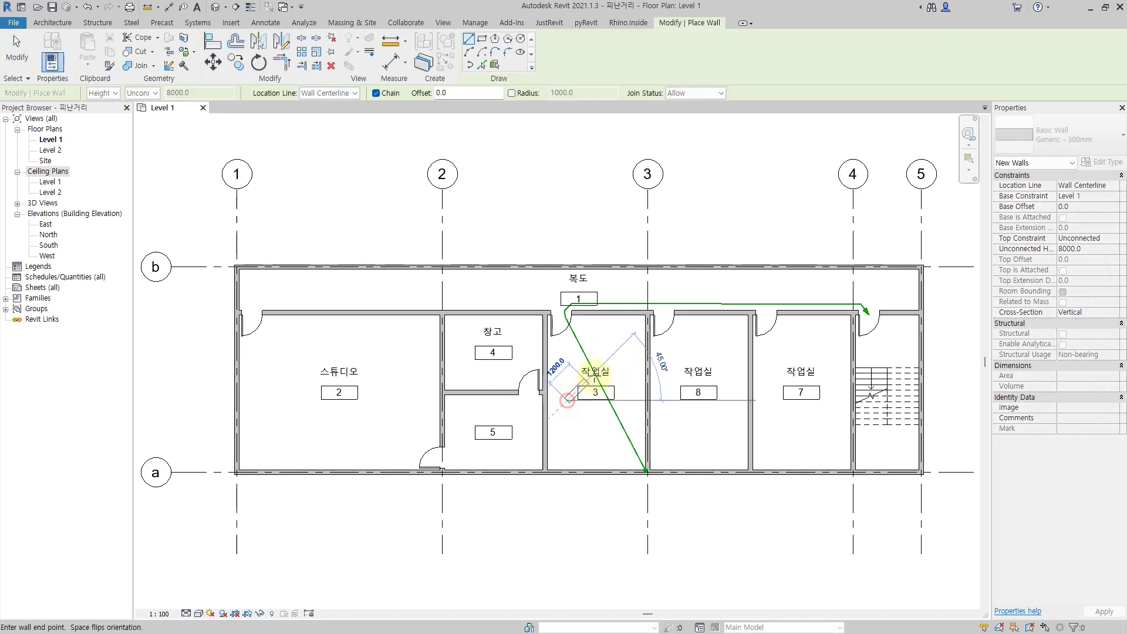
left_click(625, 338)
key("Escape")
key("Escape")
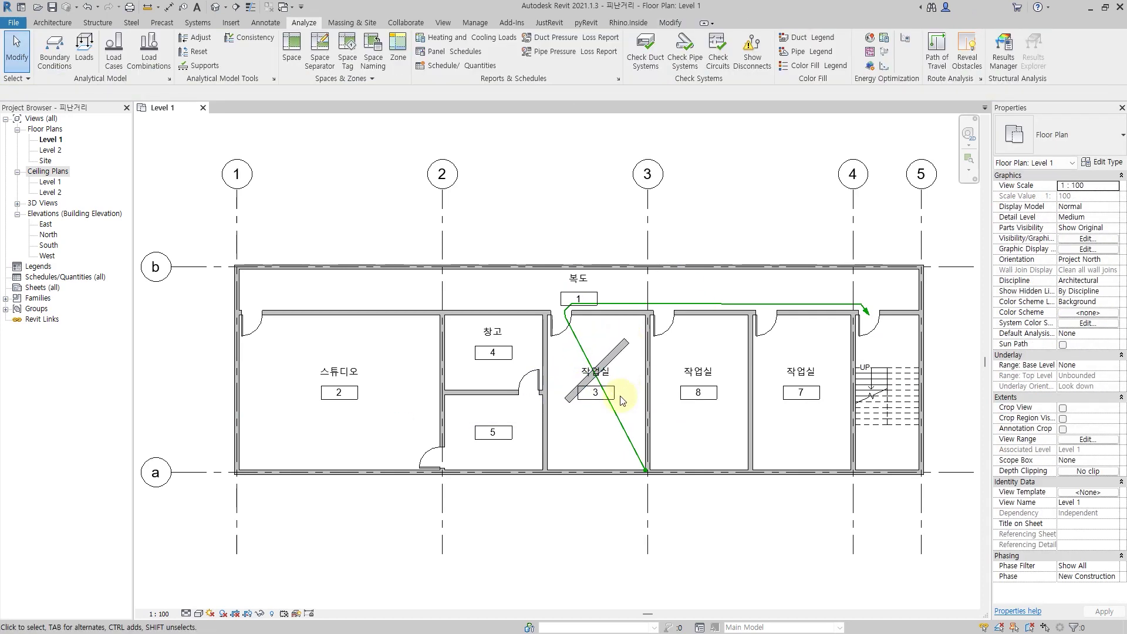
- Update the path to reroute around the new wall, then delete that wall
left_click(620, 428)
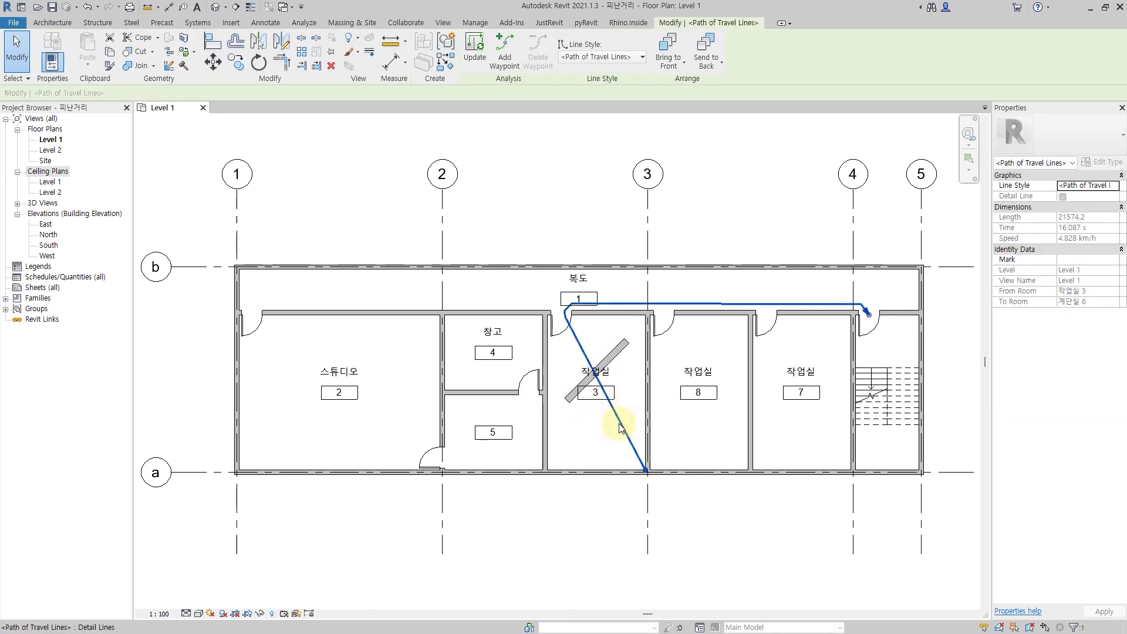
left_click(475, 59)
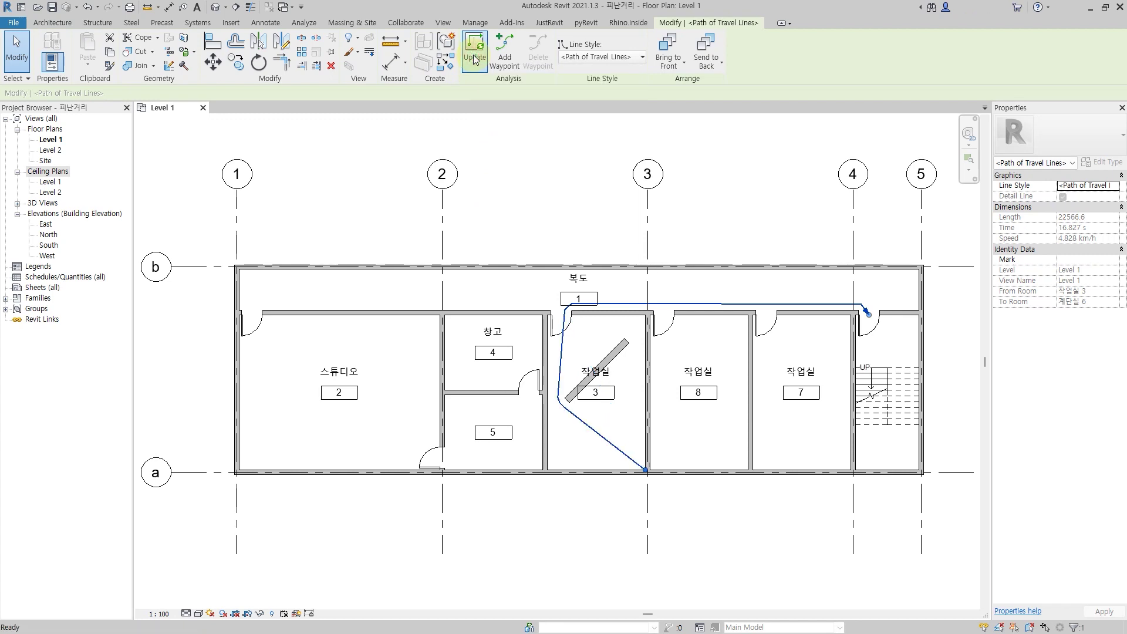
left_click(535, 176)
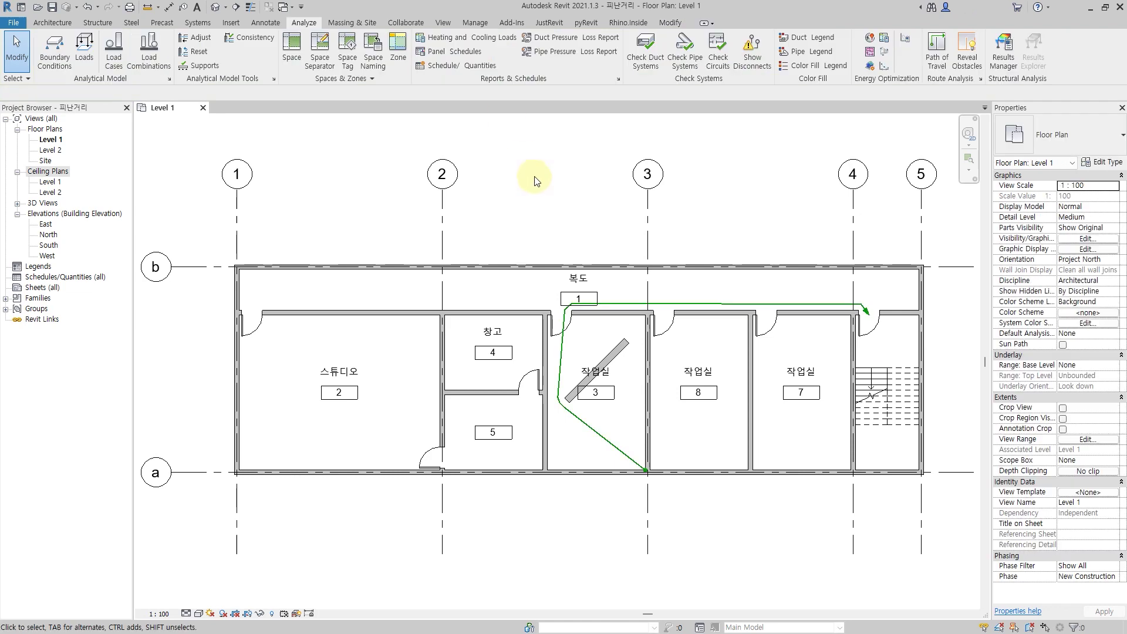
left_click(618, 358)
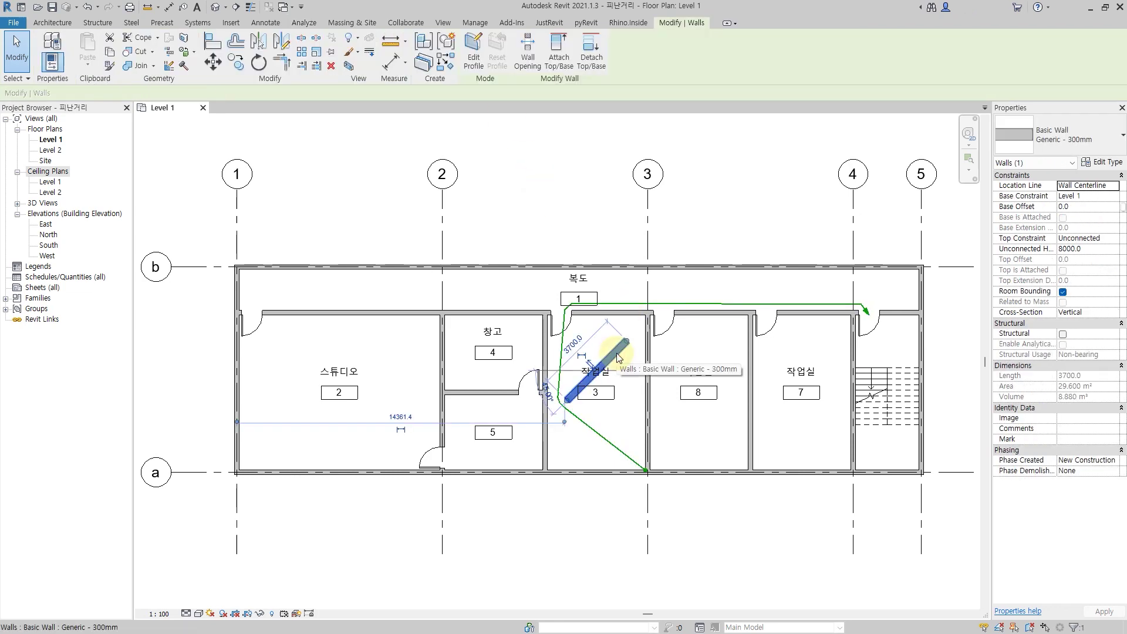
key("Delete")
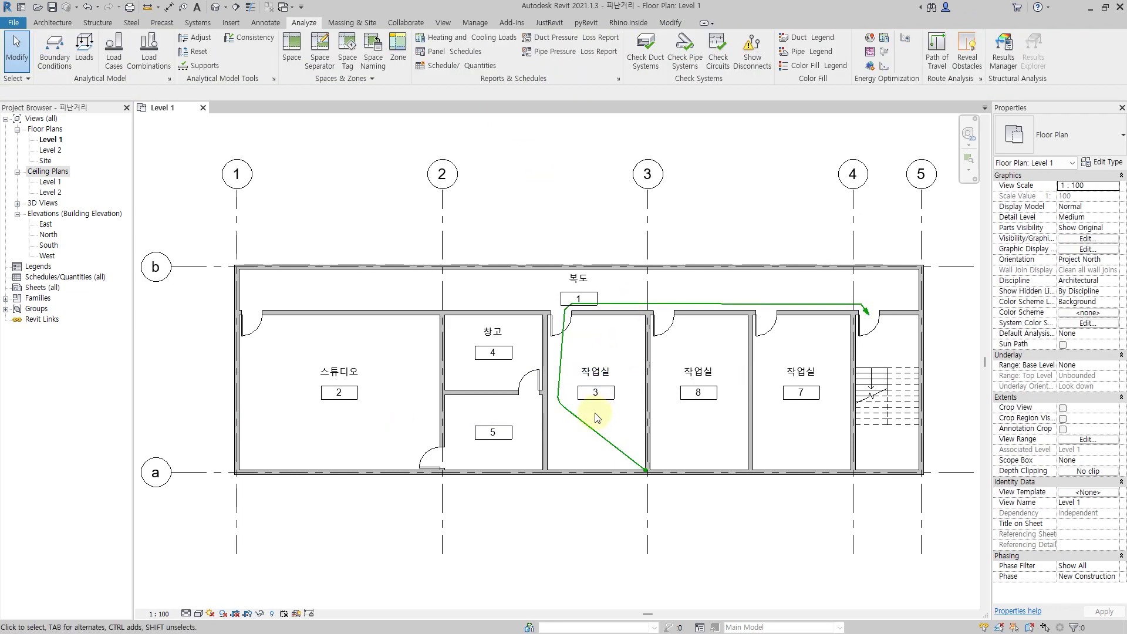
left_click(590, 429)
- Recalculate the path after the wall removal and reselect the room 3 path
left_click(475, 53)
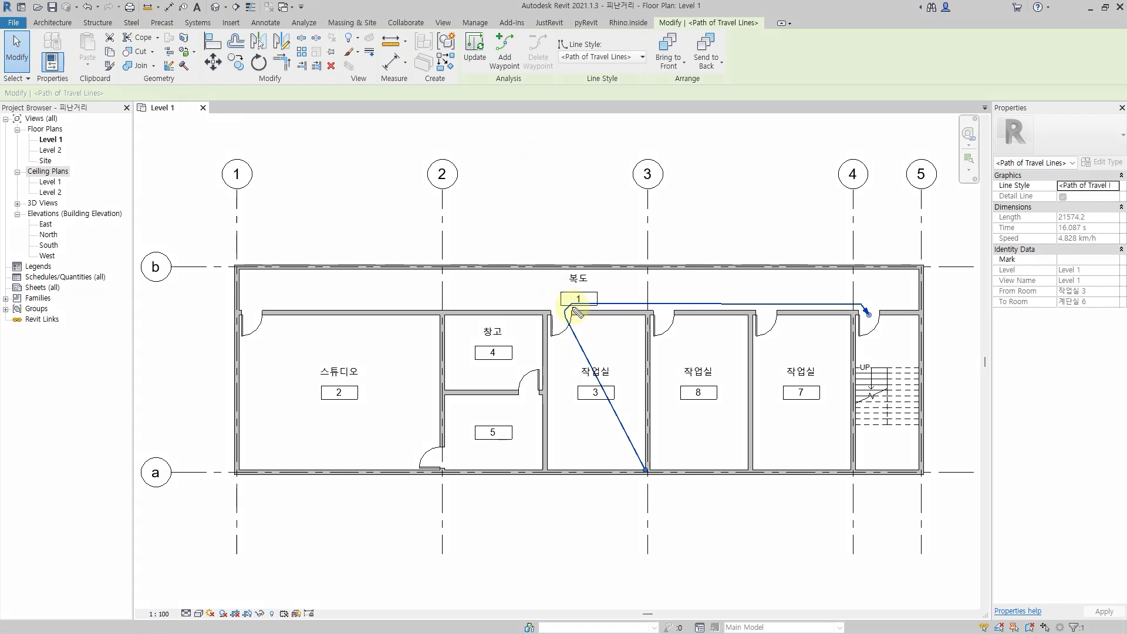
left_click_drag(570, 305, 867, 308)
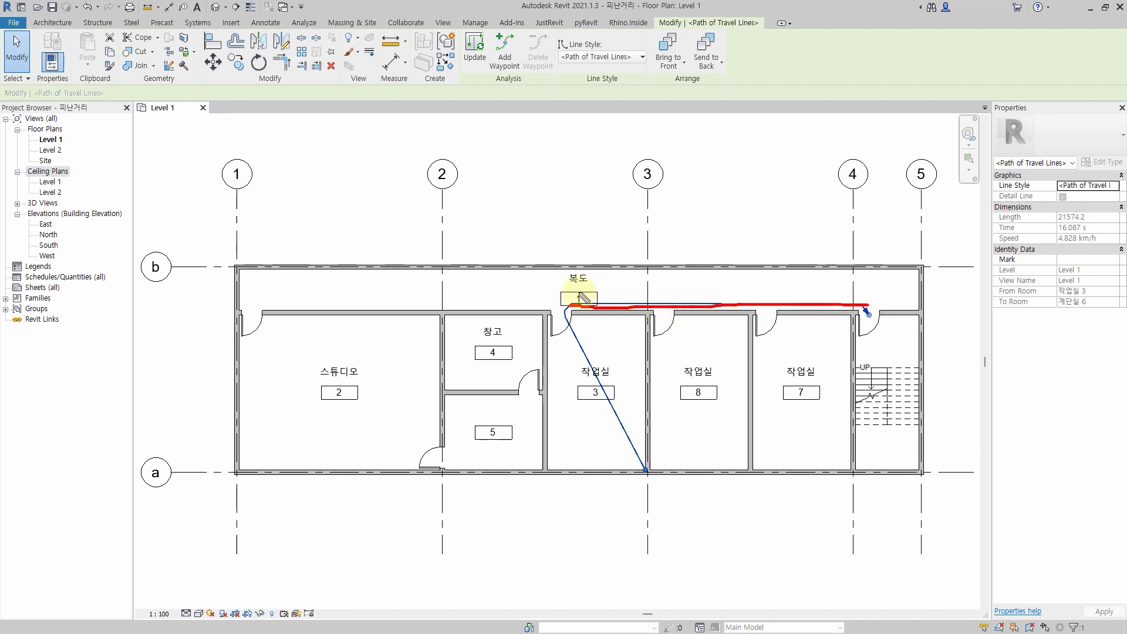
mouse_move(553, 290)
left_mouse_down()
mouse_move(822, 287)
mouse_move(871, 294)
mouse_move(867, 311)
left_mouse_up()
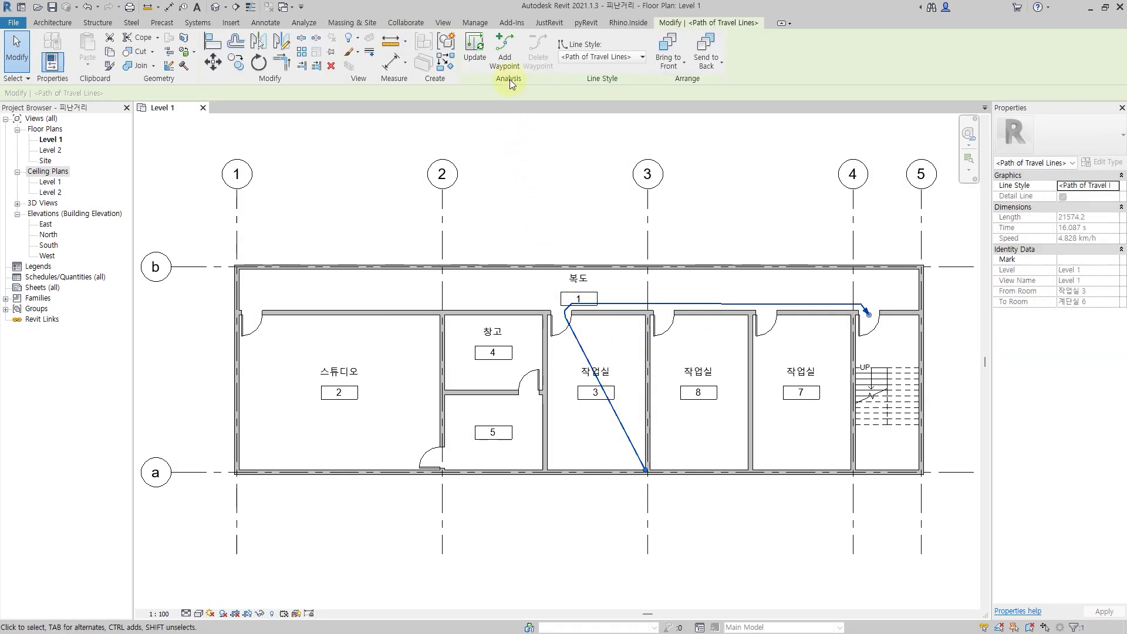
left_click(594, 221)
left_click(581, 350)
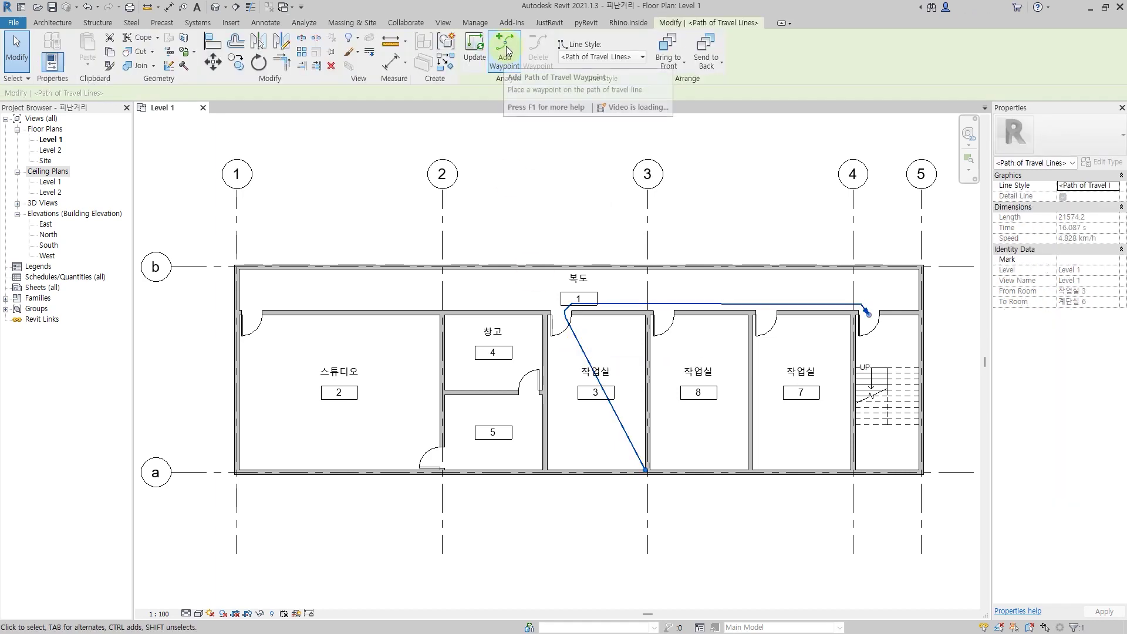
- Add a waypoint and move it into the corridor above room tag 1
left_click(519, 72)
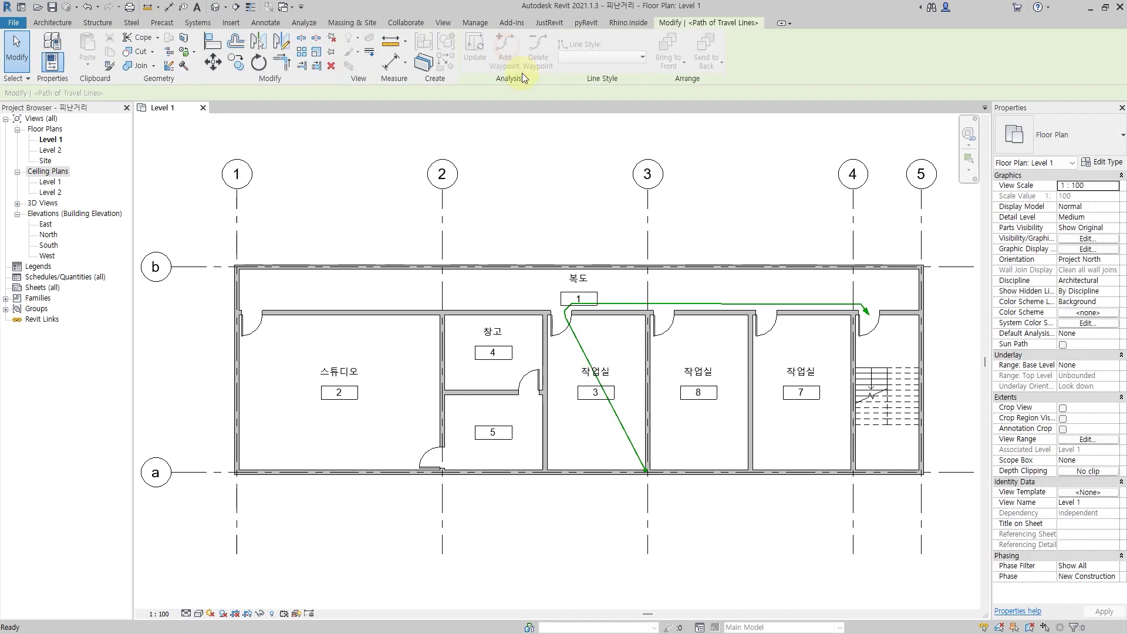
left_click(584, 302)
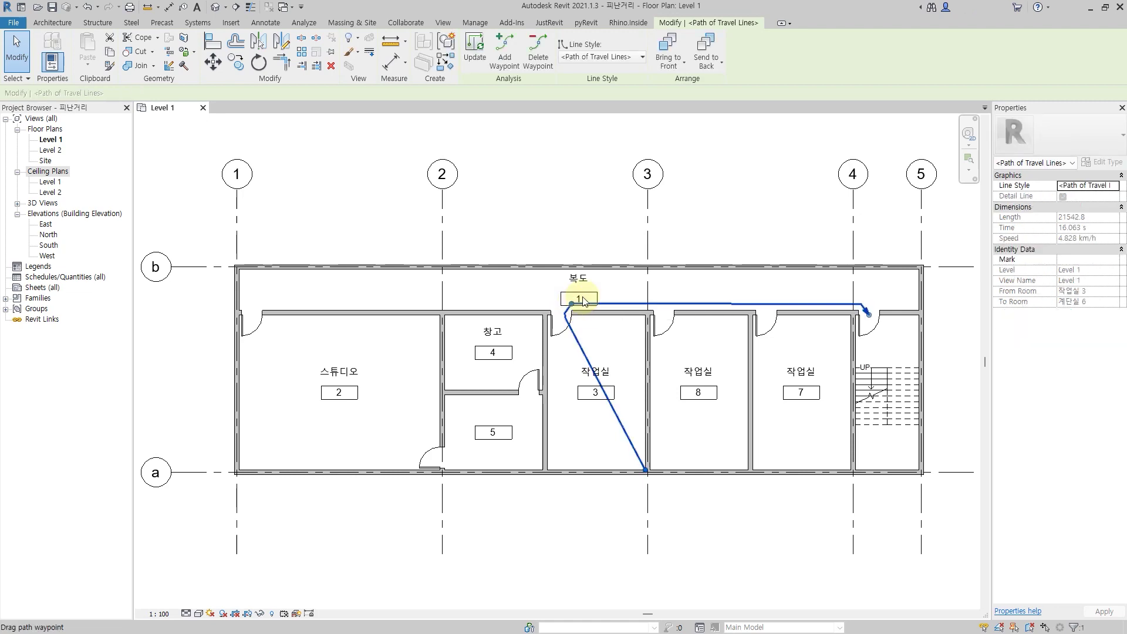
scroll(584, 303, "up", 4)
left_click_drag(567, 323, 534, 280)
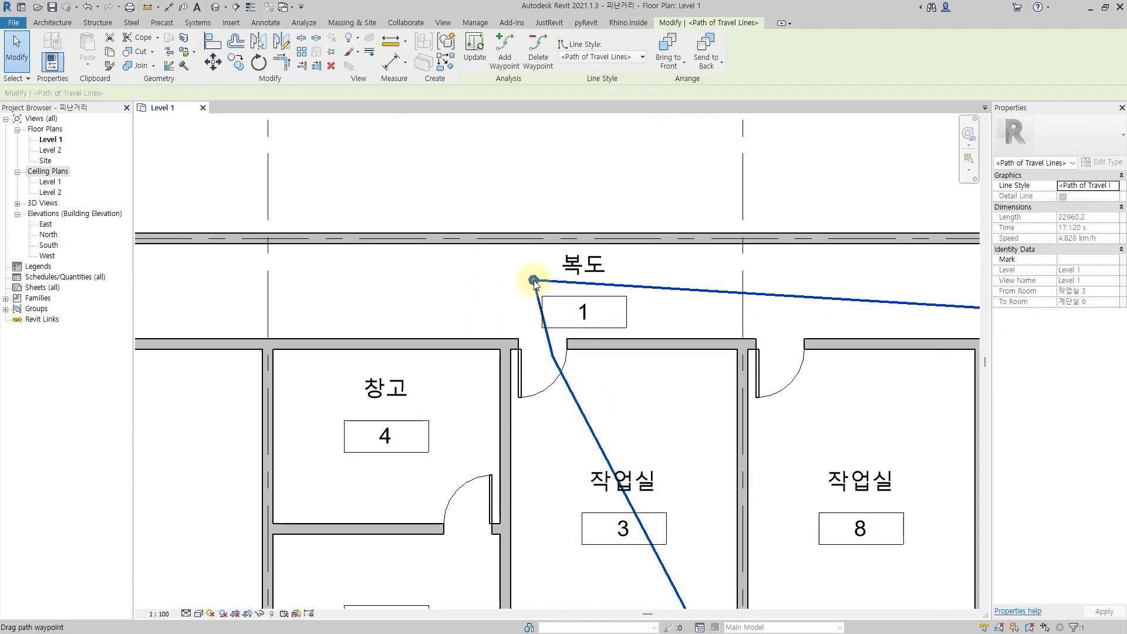
scroll(533, 280, "down", 3)
scroll(586, 304, "down", 1)
middle_click_drag(587, 305, 536, 294)
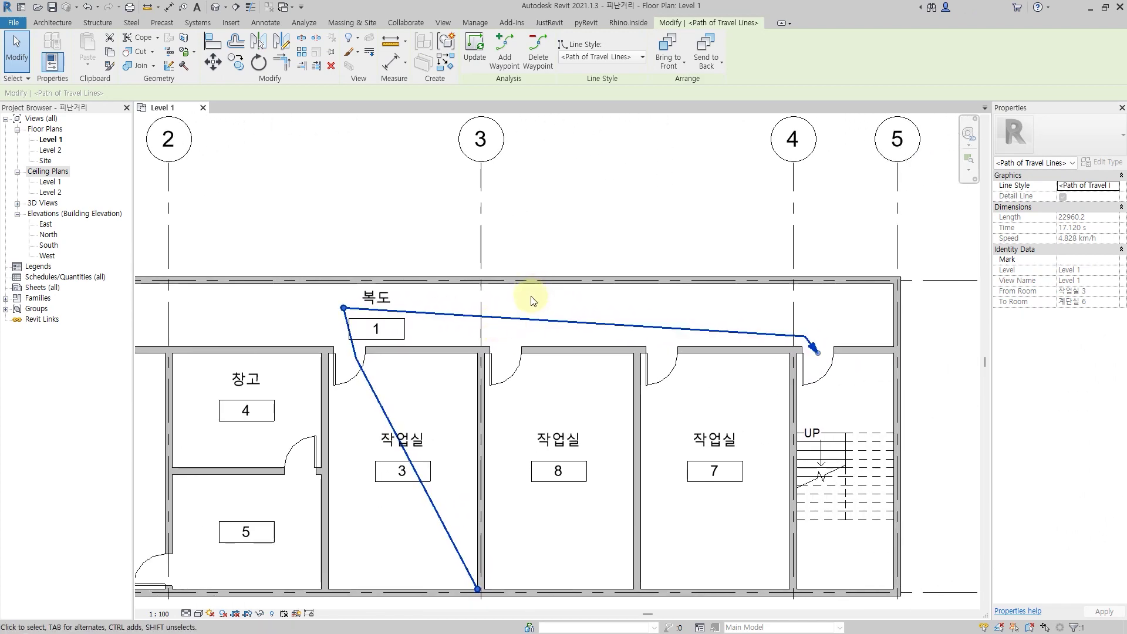
- Add a waypoint in the corridor above the stair door so the path turns down
left_click(476, 56)
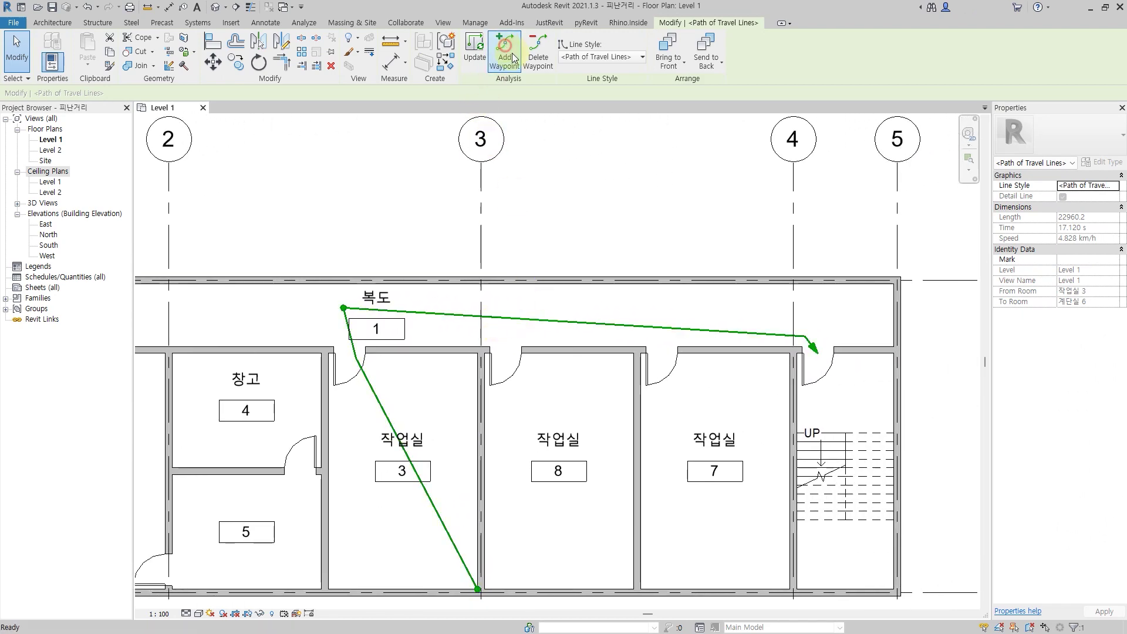
left_click(803, 339)
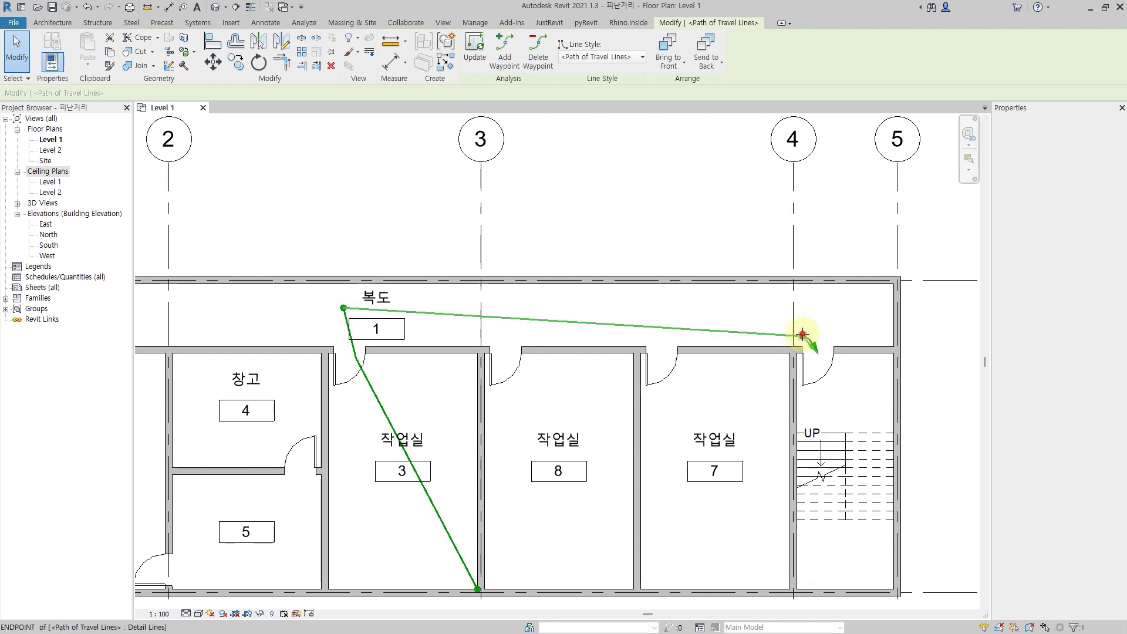
left_click_drag(803, 335, 813, 314)
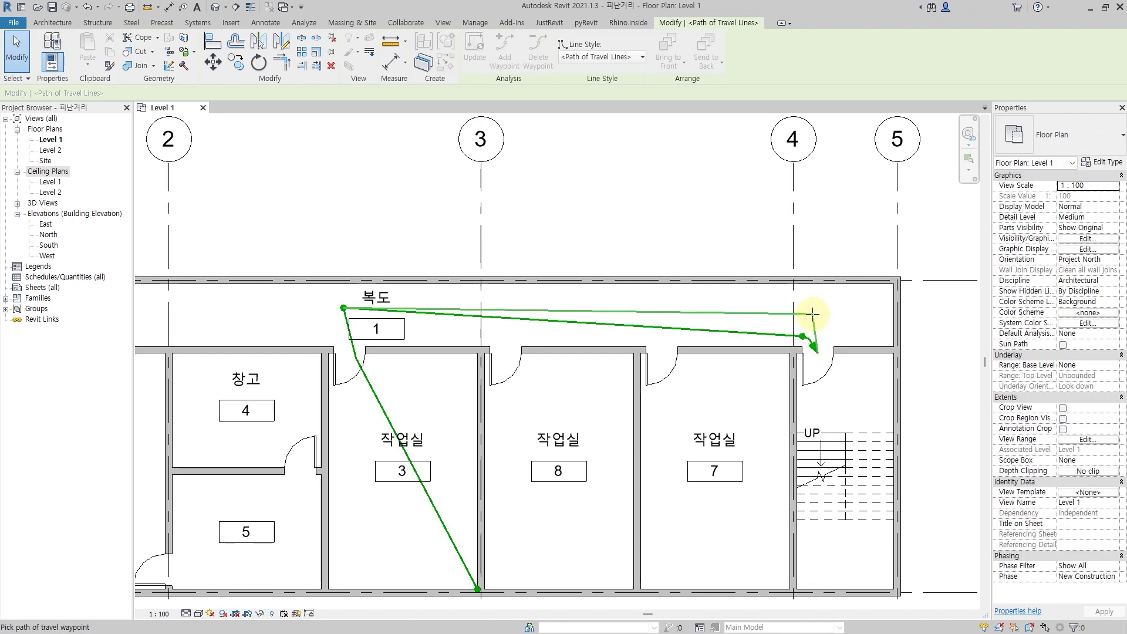
left_click(817, 310)
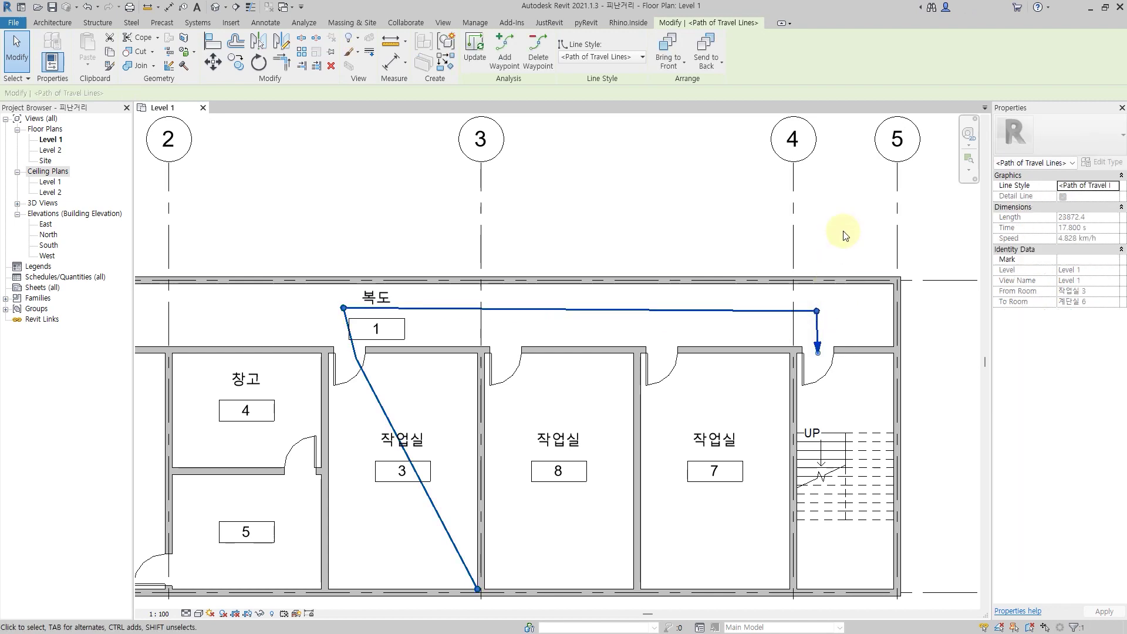
left_click(843, 232)
- Draw a second path of travel from inside room 4 to the stair door and select it
scroll(844, 232, "down", 2)
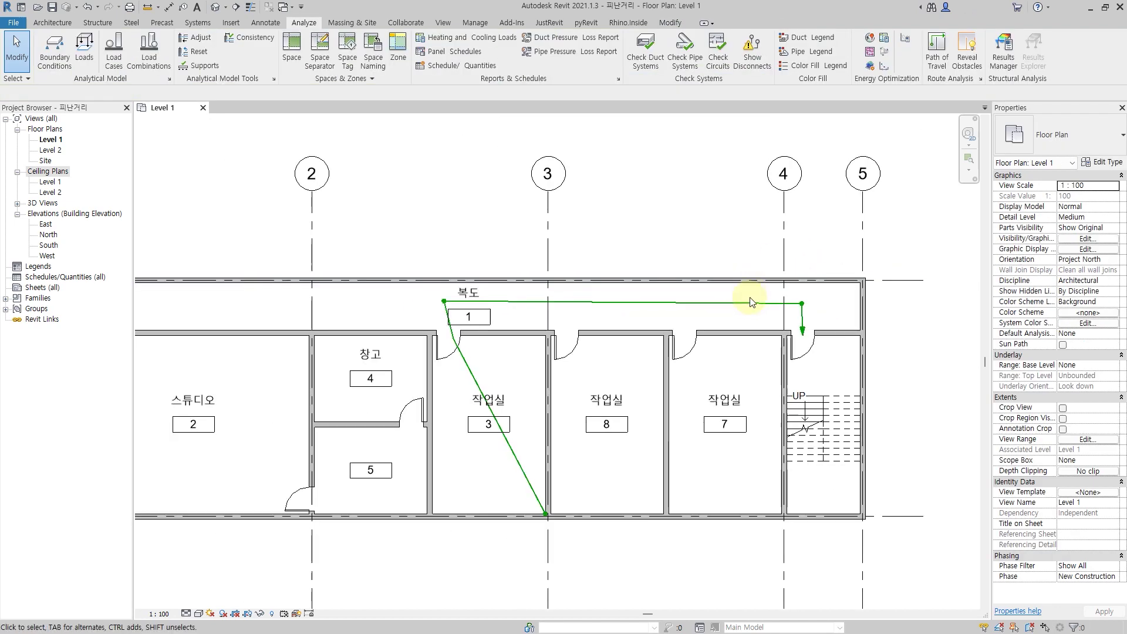
scroll(753, 315, "down", 2)
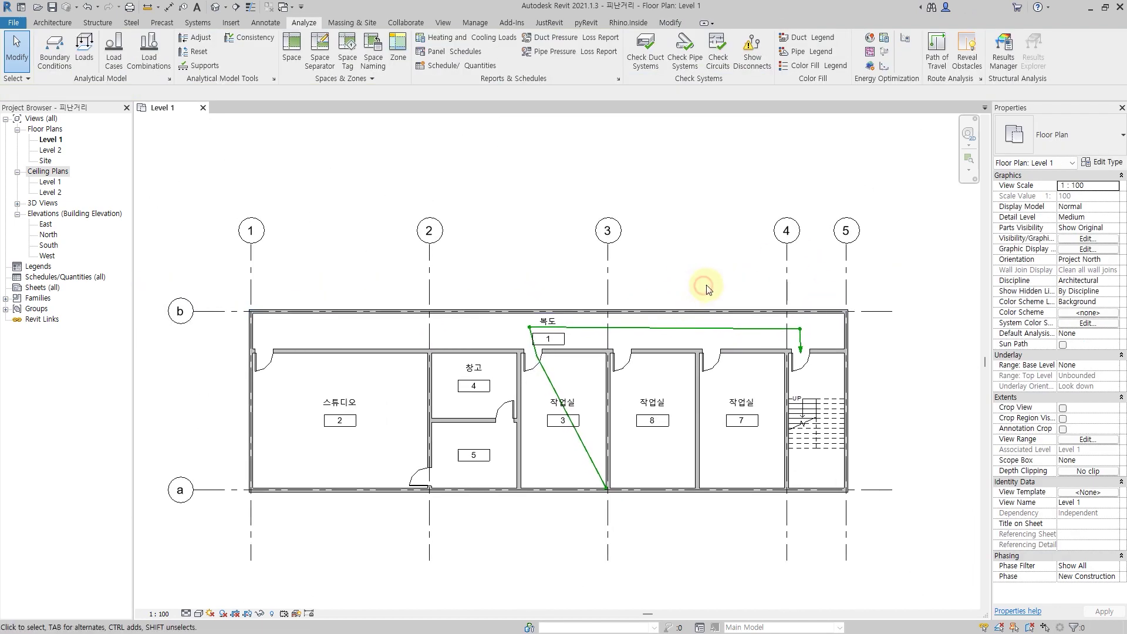
left_click(937, 57)
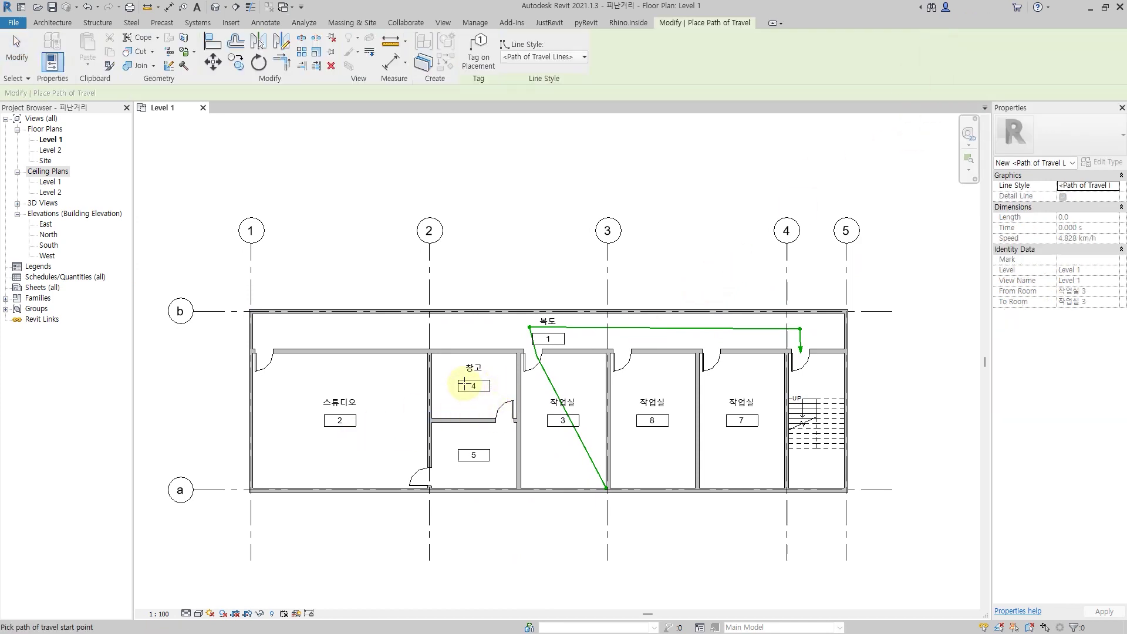
left_click(432, 354)
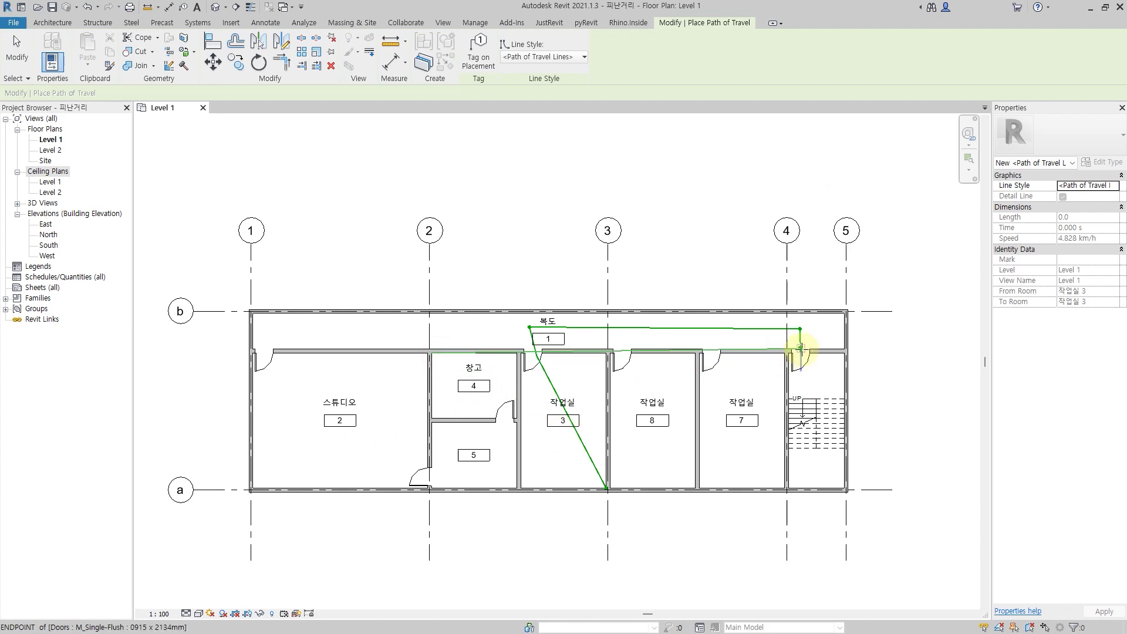
left_click(800, 352)
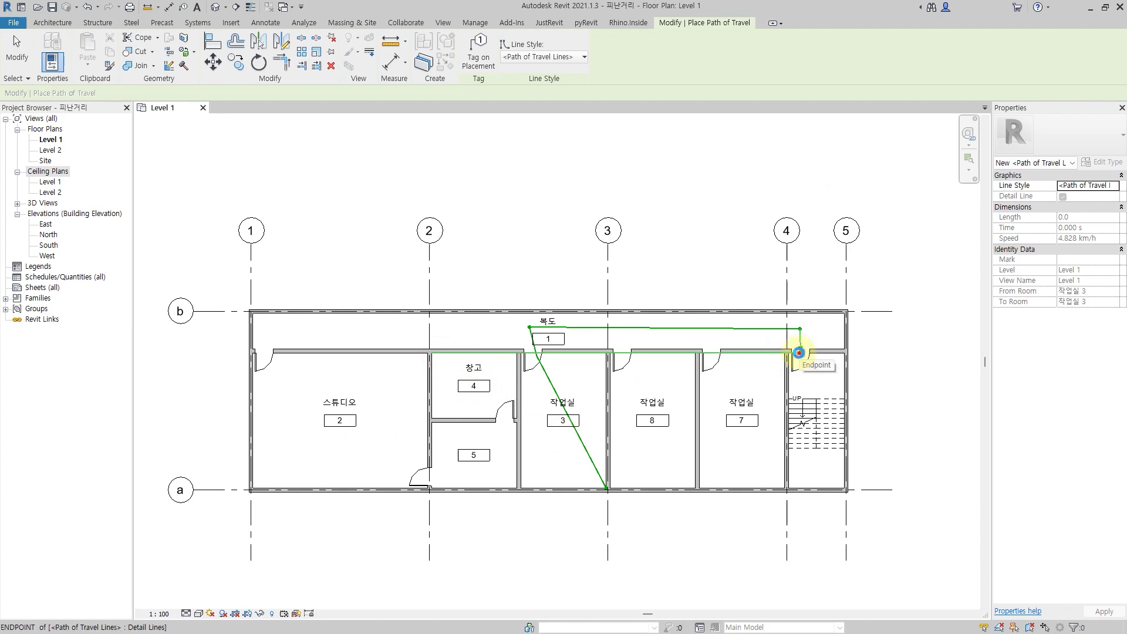
key("Escape")
key("Escape")
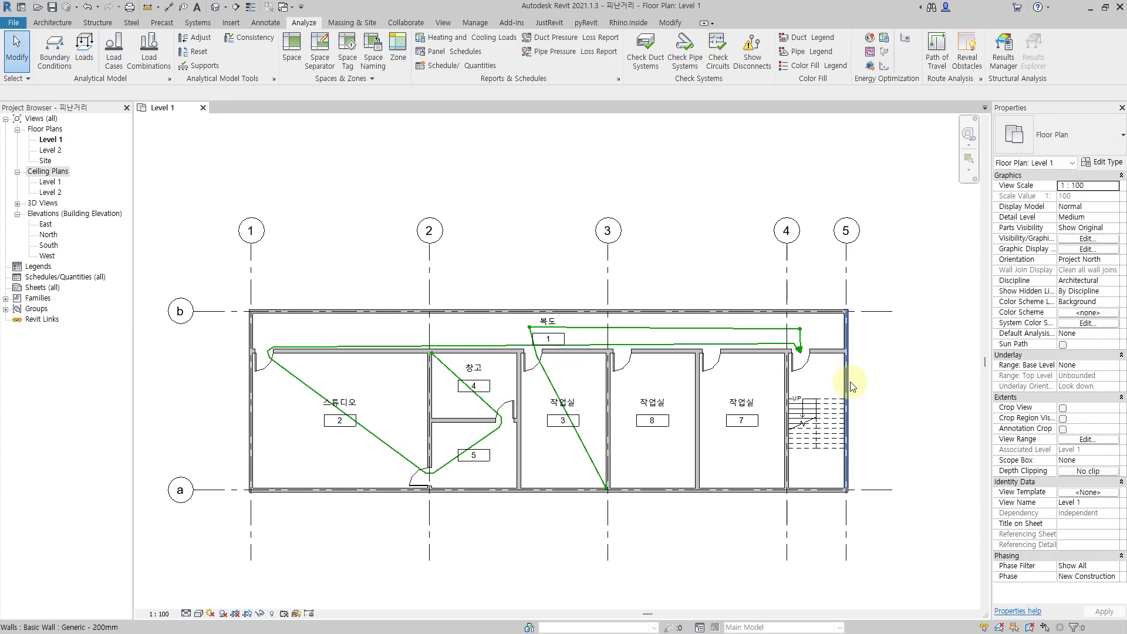
left_click(675, 343)
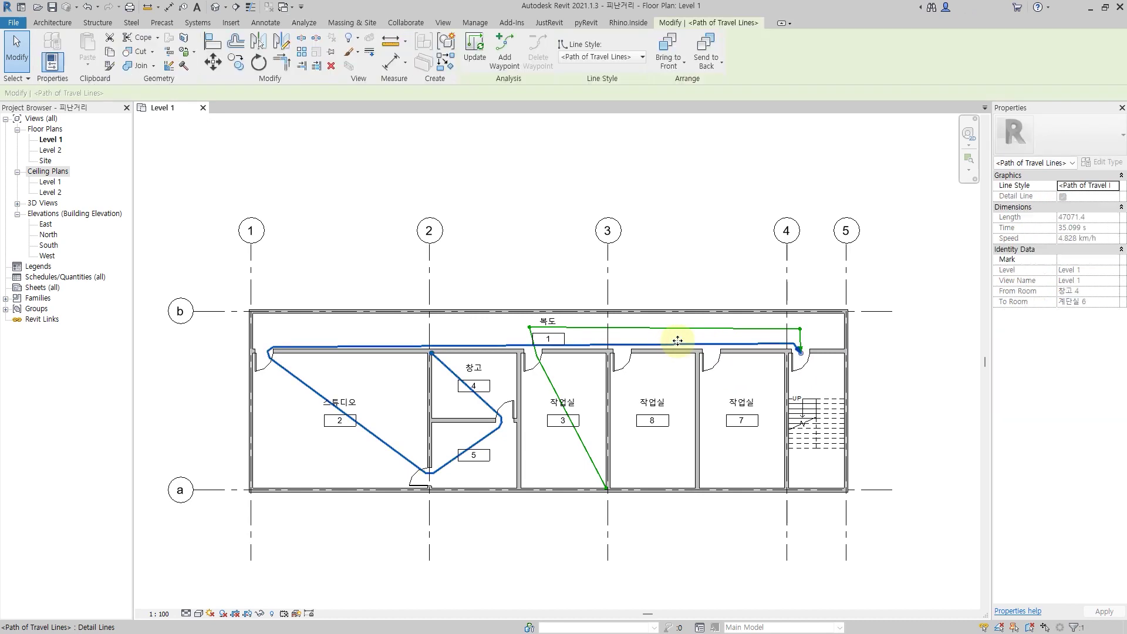
left_click(508, 49)
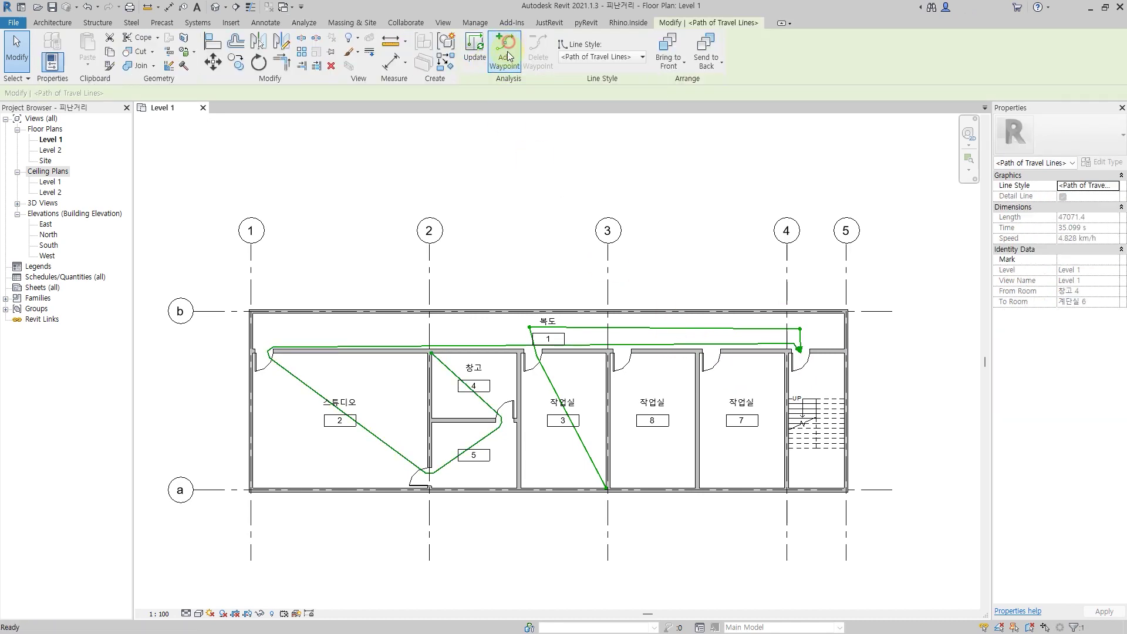
left_click(290, 348)
- Place waypoints at the corridor's west end and at the corridor corner near the stair
left_click_drag(292, 351, 266, 328)
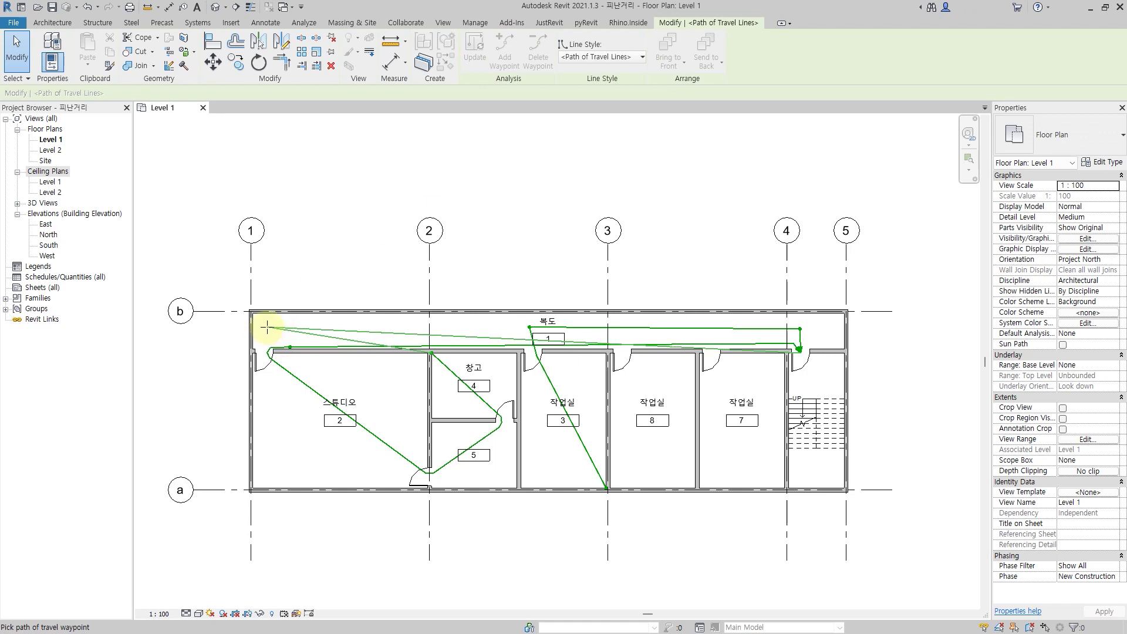
left_click(267, 329)
left_click(520, 65)
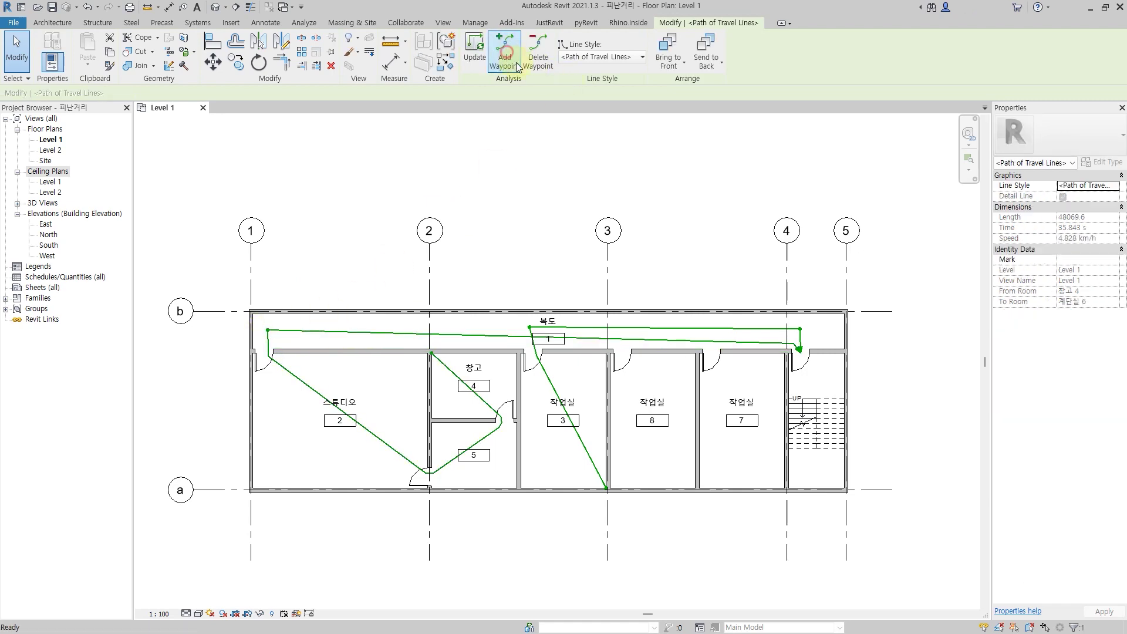
left_click(771, 343)
left_click_drag(770, 343, 799, 329)
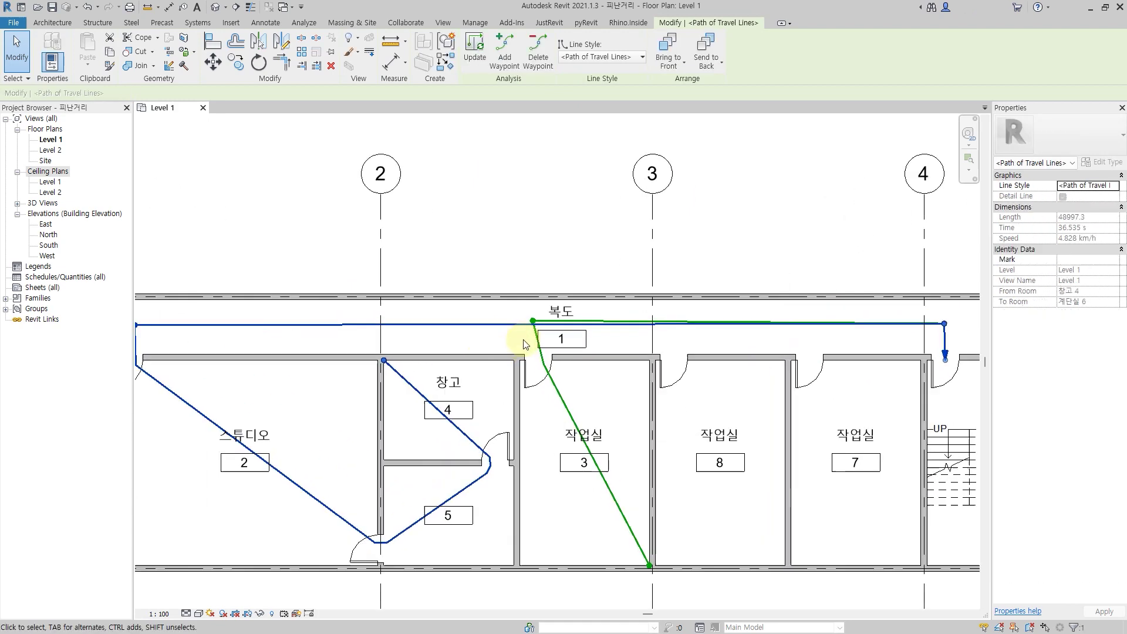
- Check the rerouted room 4 path and zoom out to centre the whole floor plan
scroll(524, 340, "up", 2)
scroll(535, 320, "up", 2)
key("Escape")
left_click(536, 309)
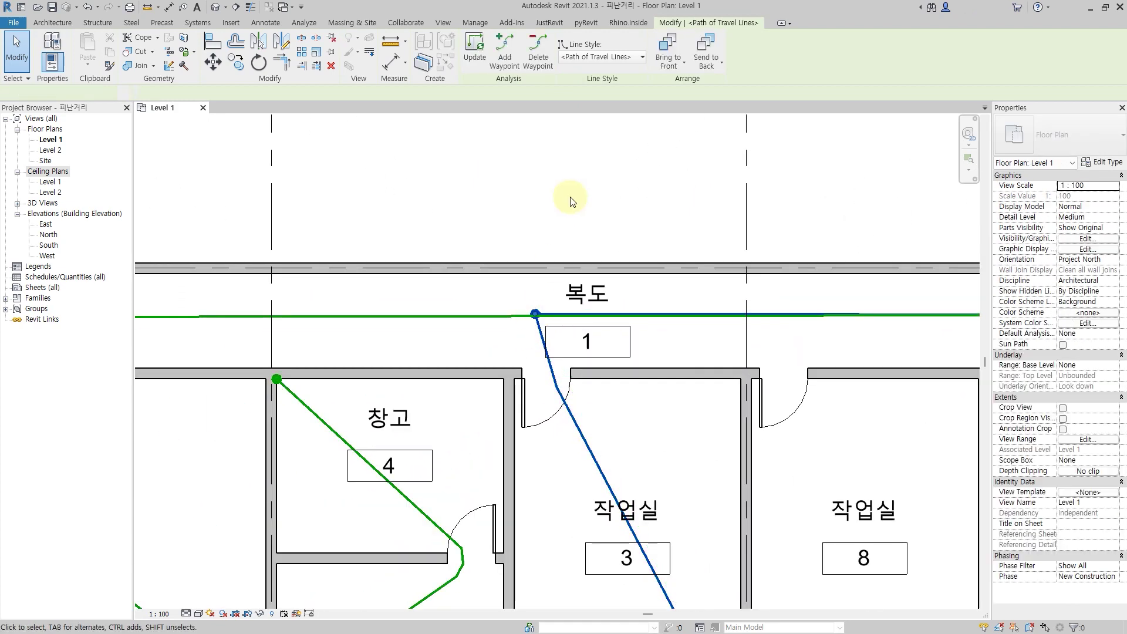
key("Escape")
scroll(528, 294, "down", 4)
scroll(541, 323, "up", 1)
scroll(540, 323, "down", 1)
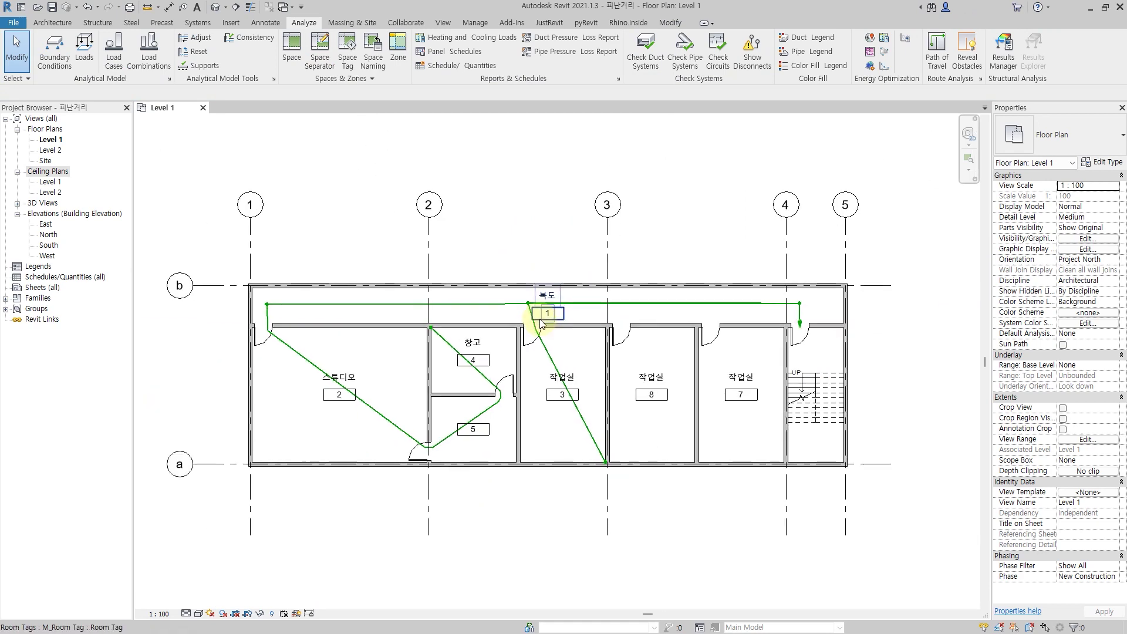
middle_click_drag(690, 242, 716, 269)
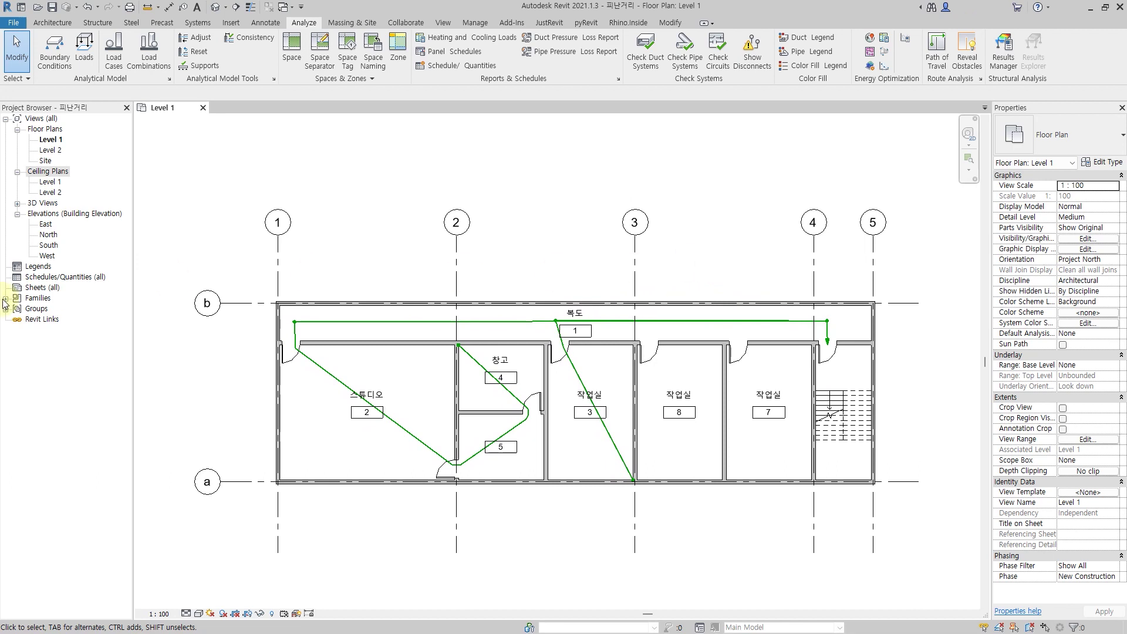
- Create a new schedule for the Path of Travel Lines category
right_click(55, 281)
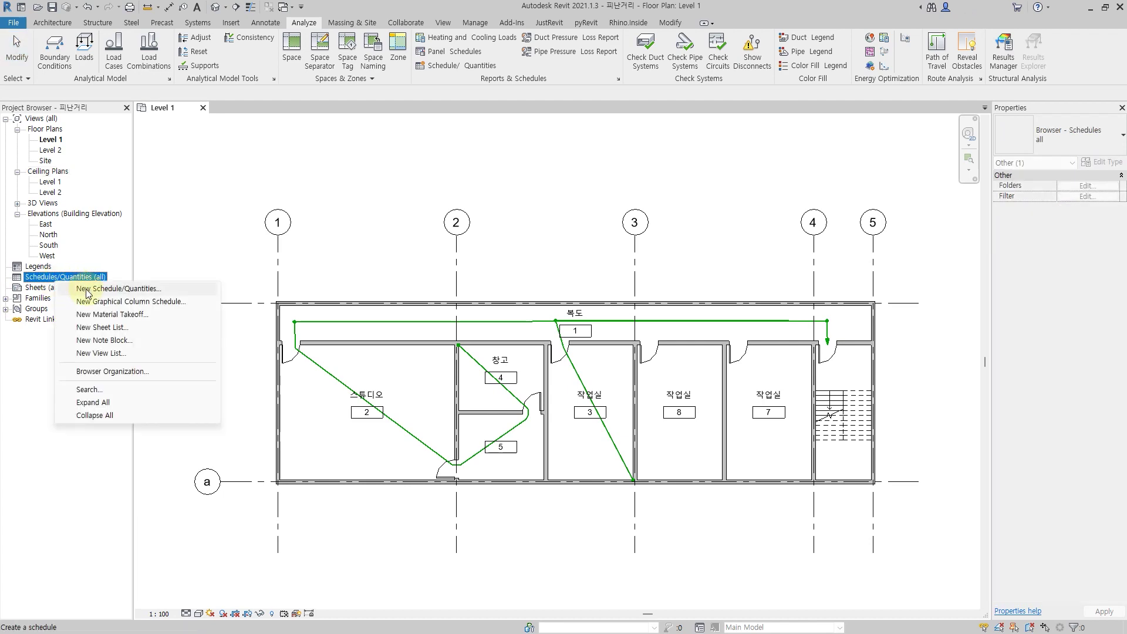
left_click(102, 290)
left_click(426, 295)
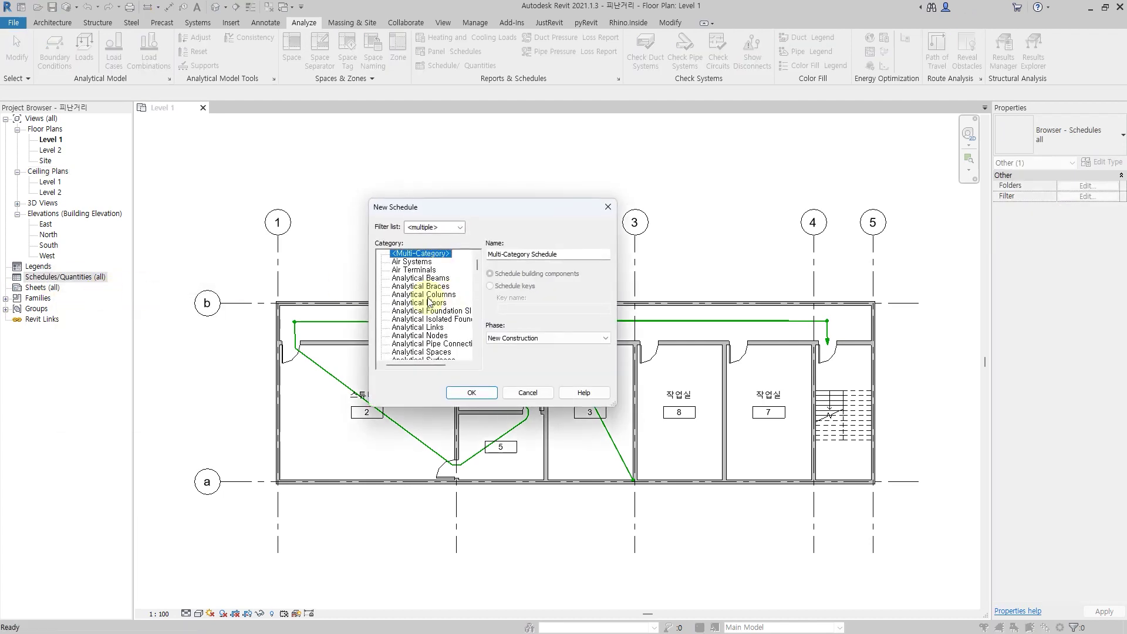
scroll(434, 305, "down", 10)
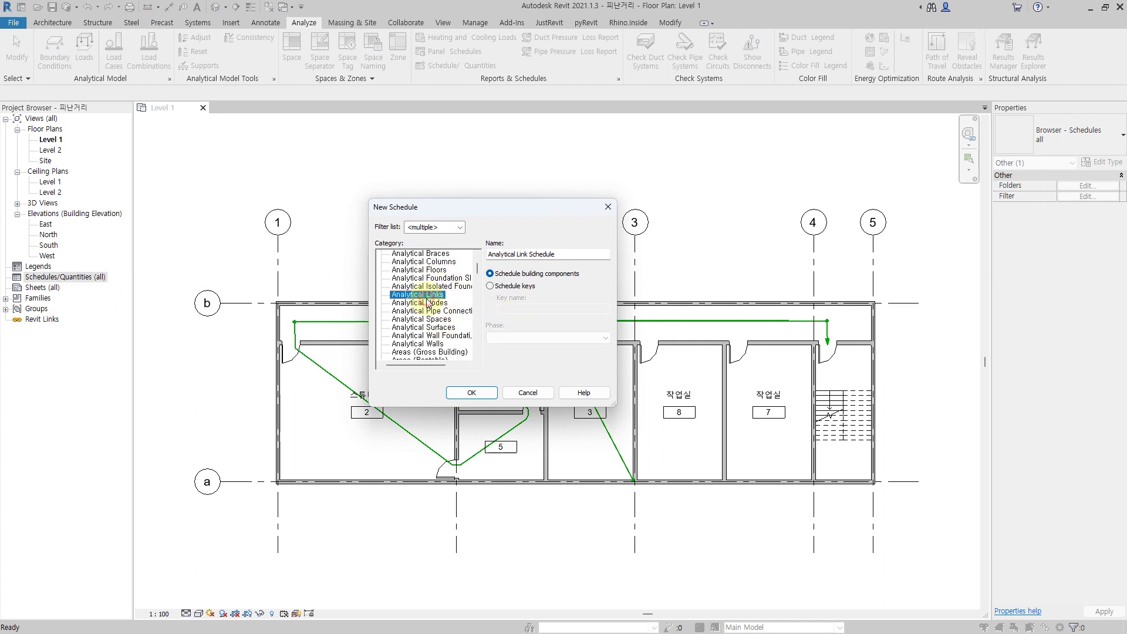
left_click(426, 298)
left_click(450, 304)
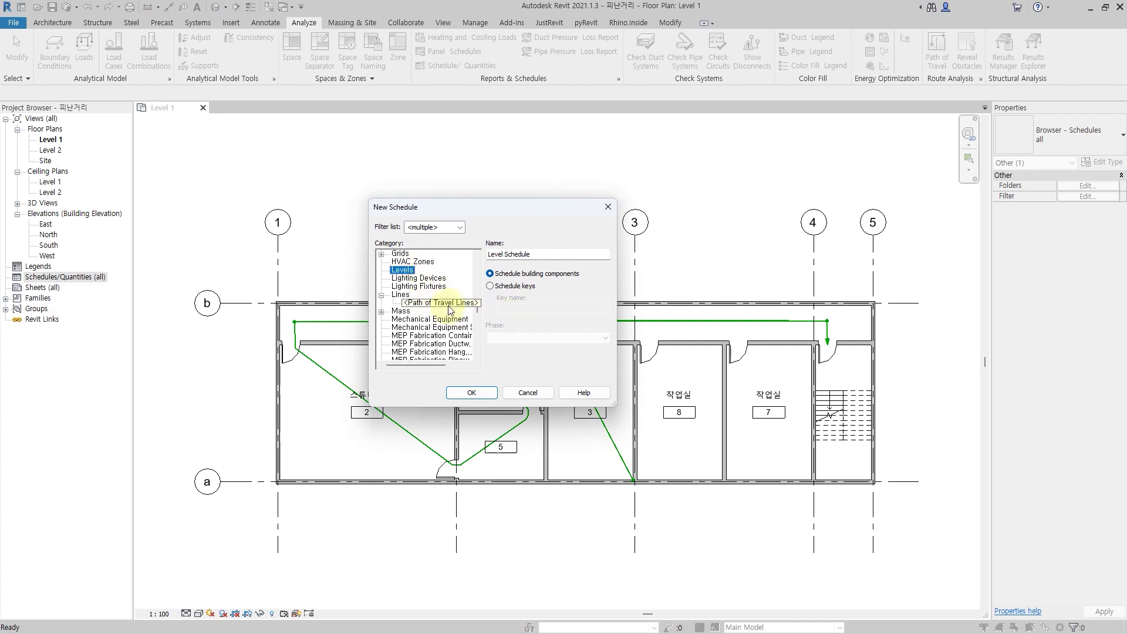
left_click(472, 392)
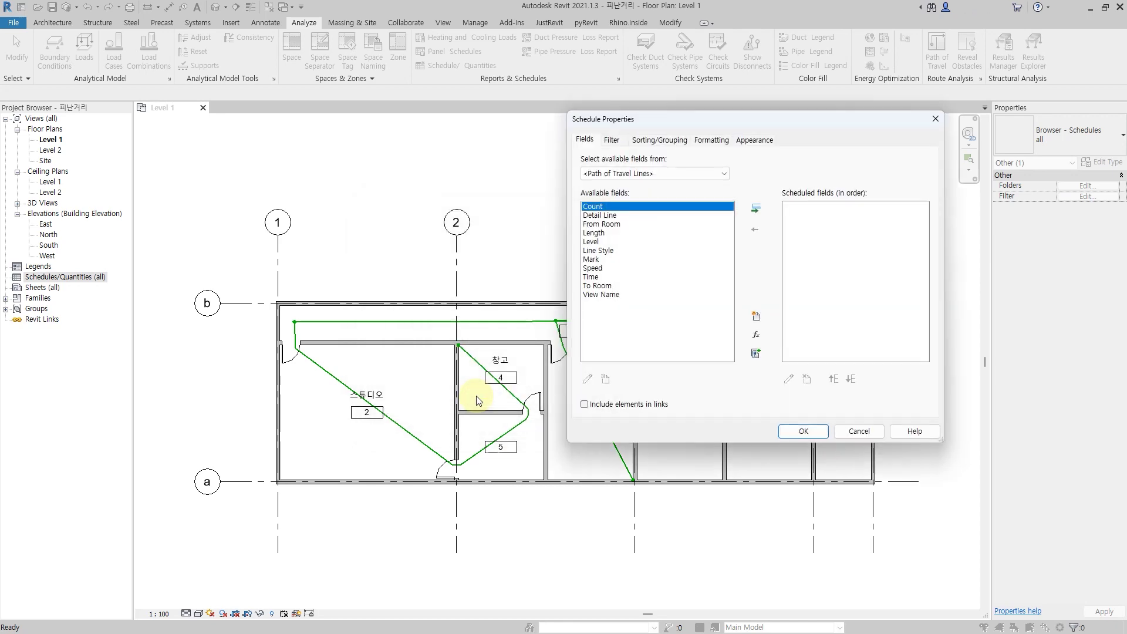
- Add the Level, Length, From Room and To Room fields to the schedule
left_click(622, 242)
left_click(755, 209)
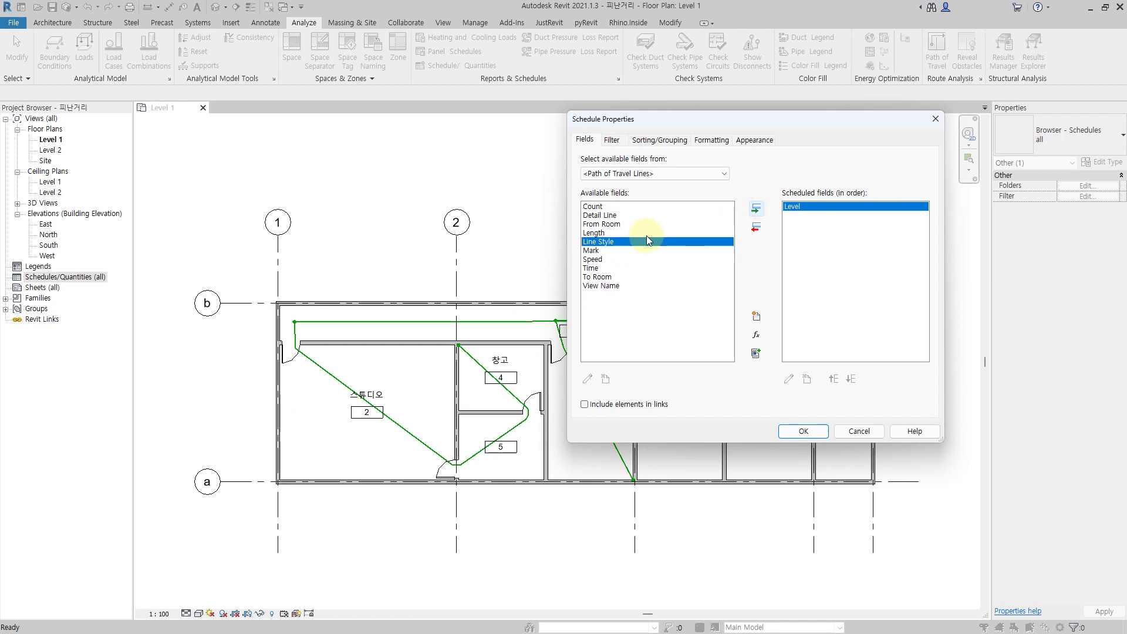
left_click(646, 233)
left_click(756, 209)
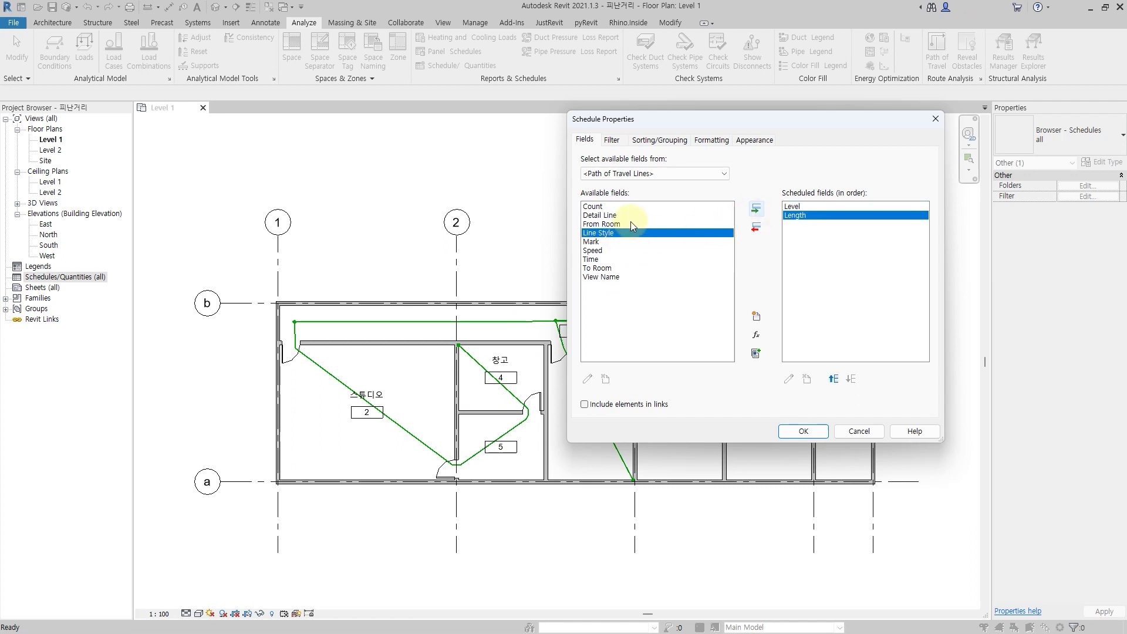
left_click(630, 224)
left_click(756, 209)
left_click(640, 260)
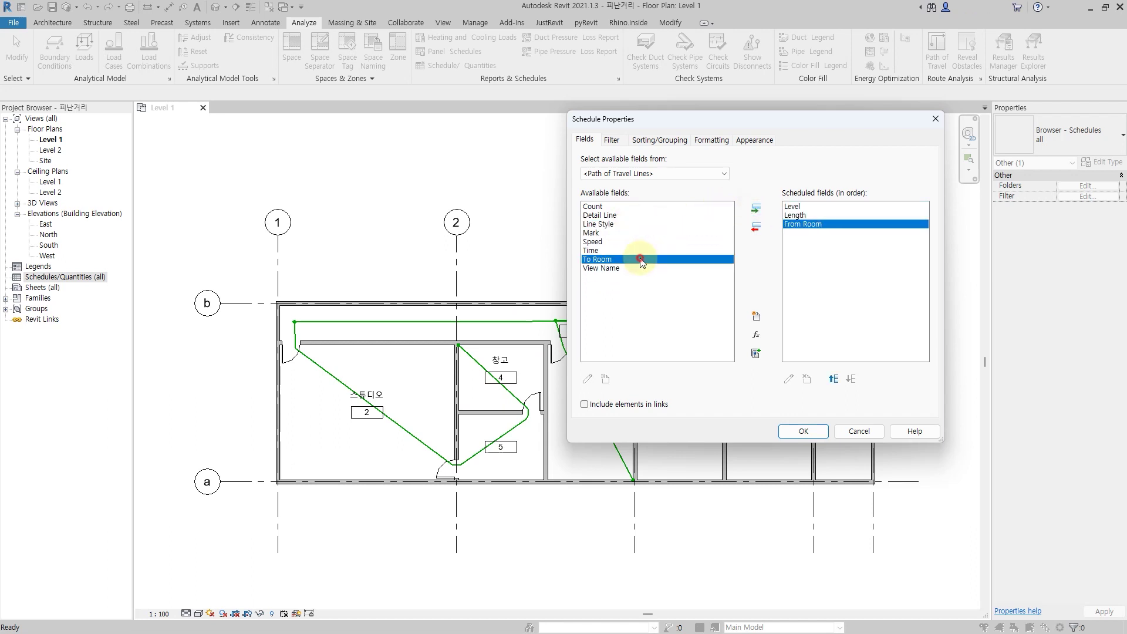
left_click(757, 209)
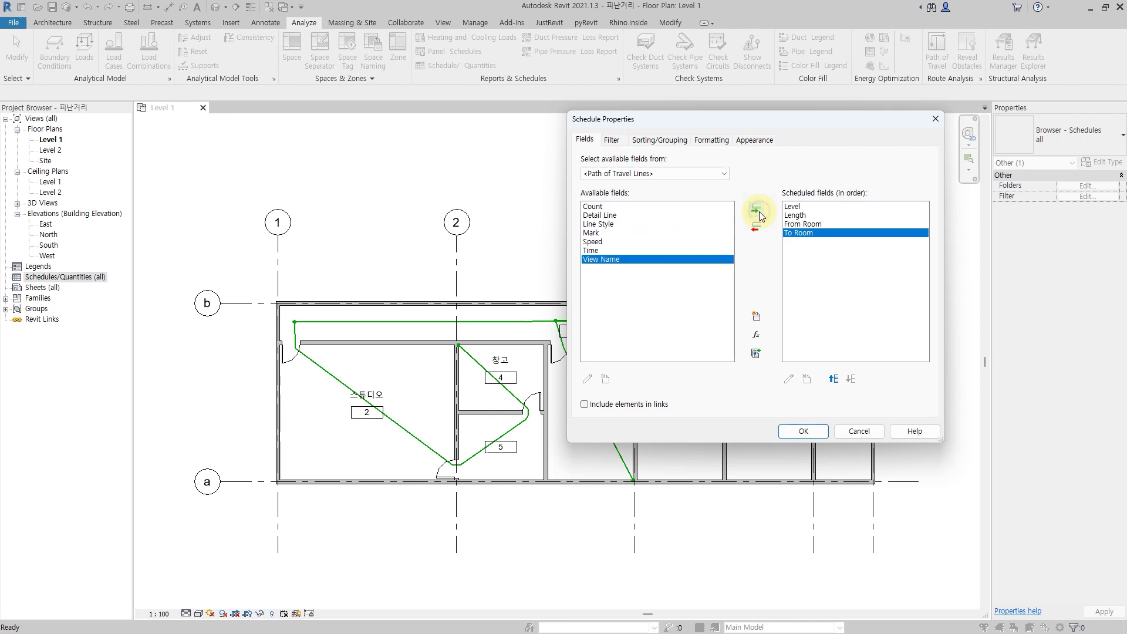
left_click(804, 431)
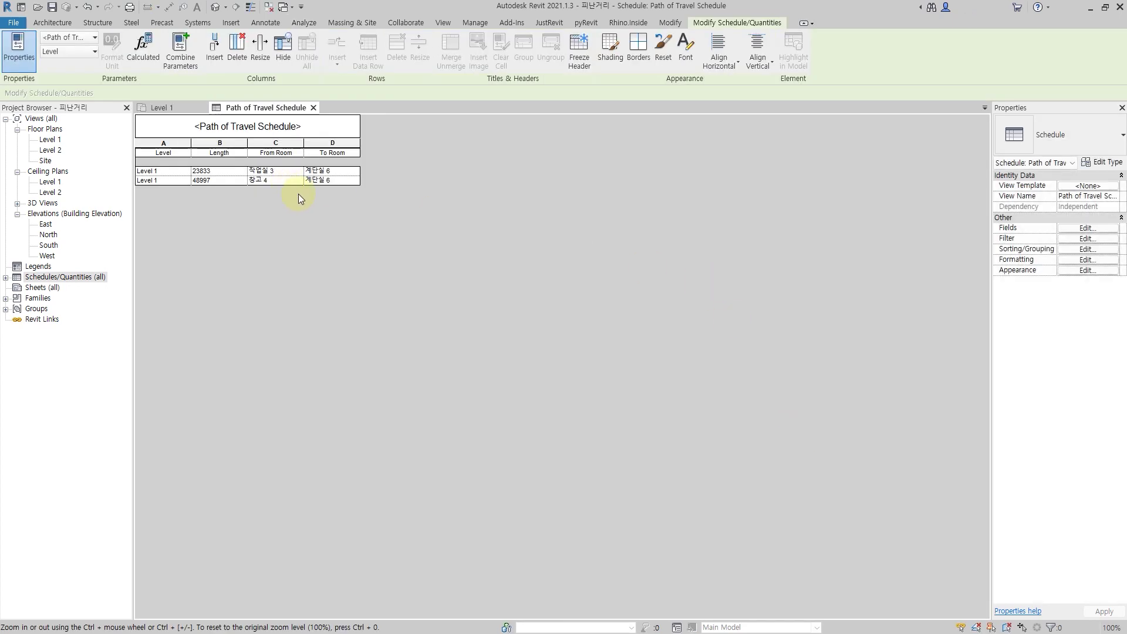
- Tile the Level 1 plan beside the Path of Travel Schedule with WT and fit the plan
mouse_move(399, 207)
left_mouse_down()
mouse_move(324, 211)
mouse_move(386, 224)
left_mouse_up()
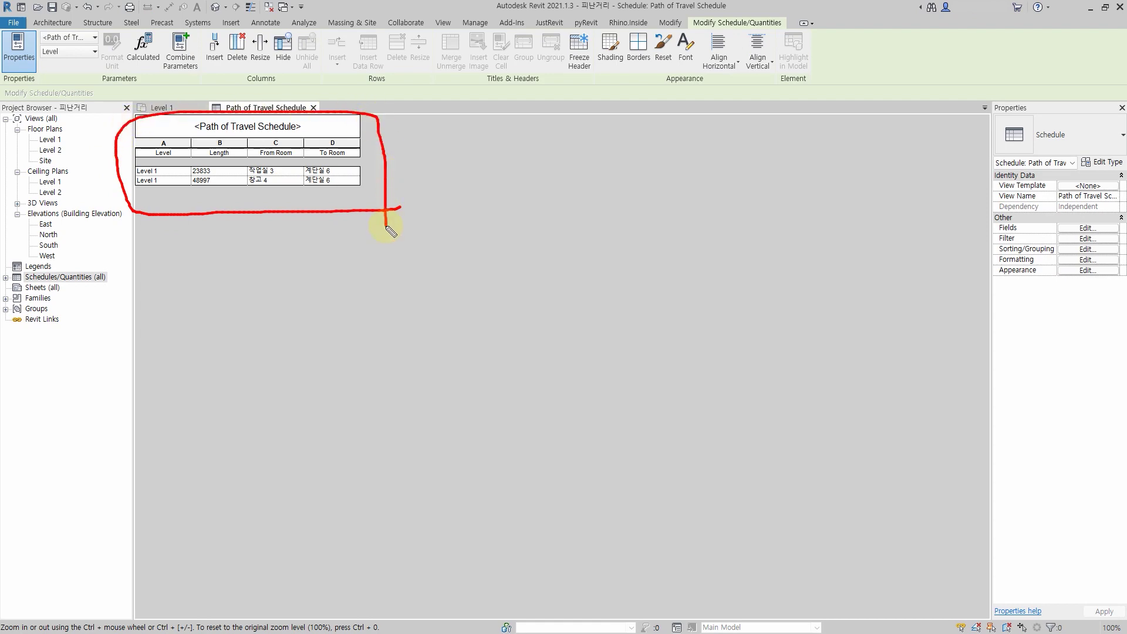
left_click(178, 107)
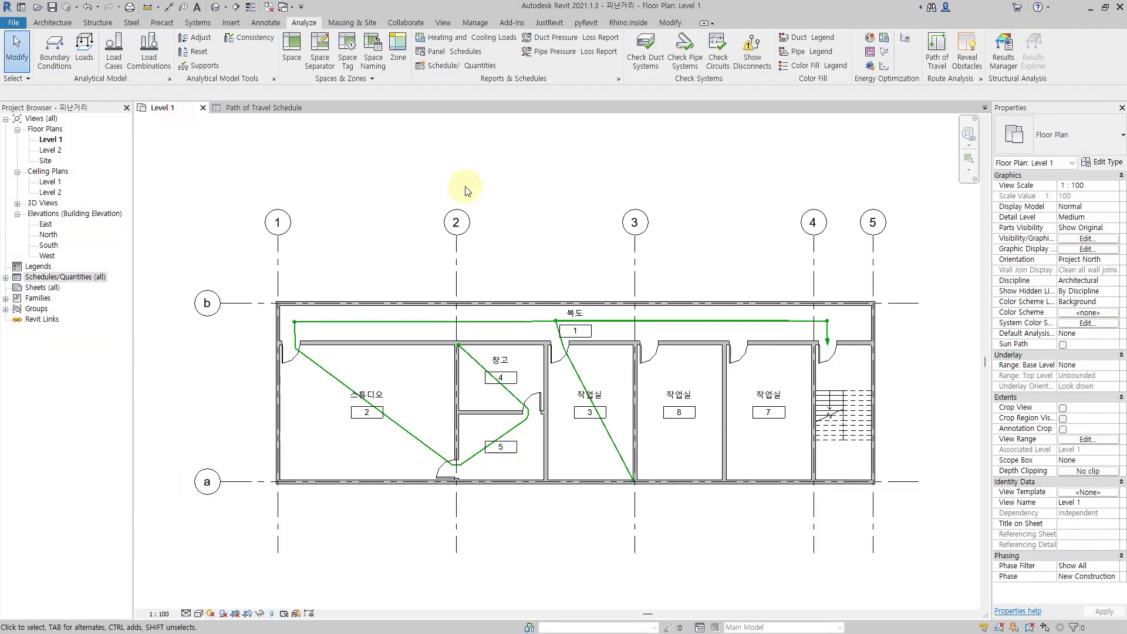
key("w")
key("t")
scroll(422, 197, "down", 1)
scroll(376, 194, "down", 2)
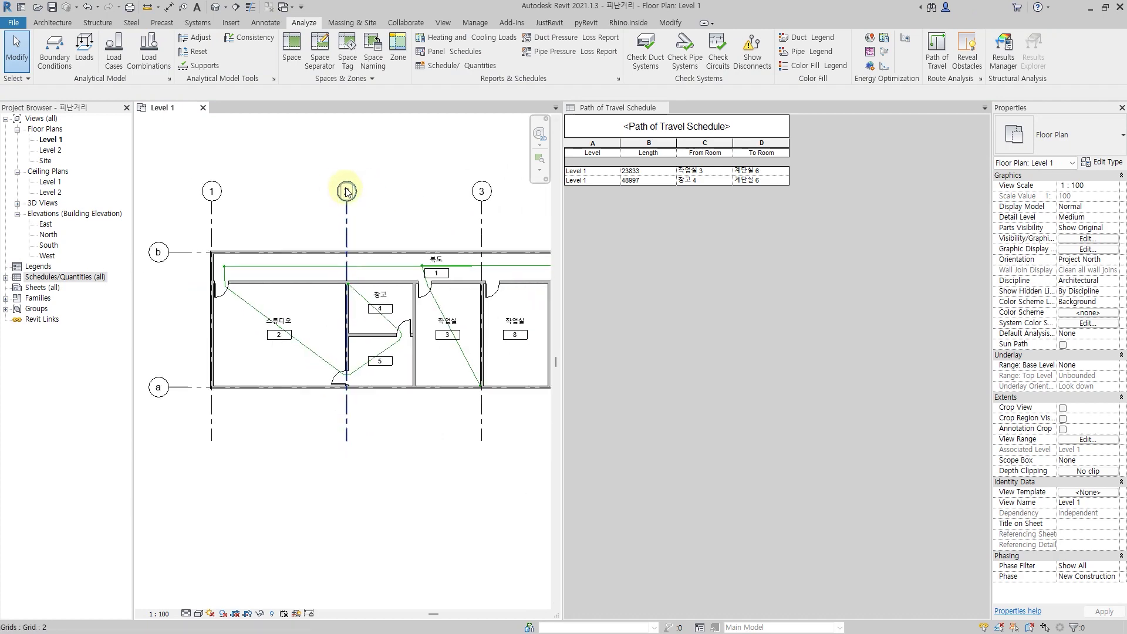
scroll(337, 189, "down", 1)
scroll(381, 179, "down", 1)
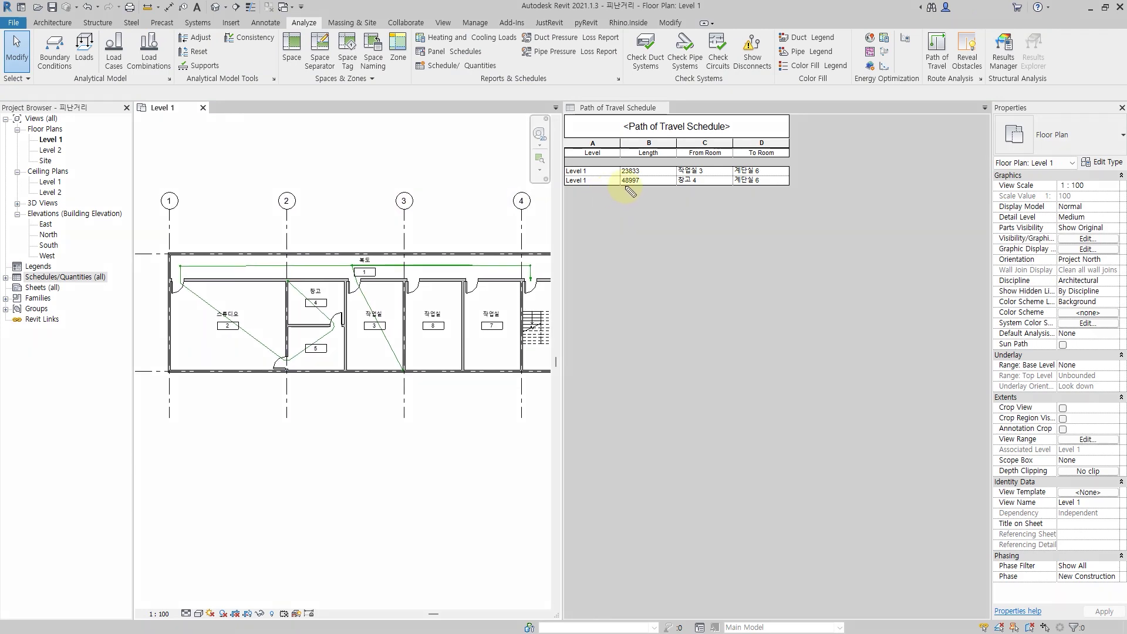
left_click_drag(614, 192, 654, 192)
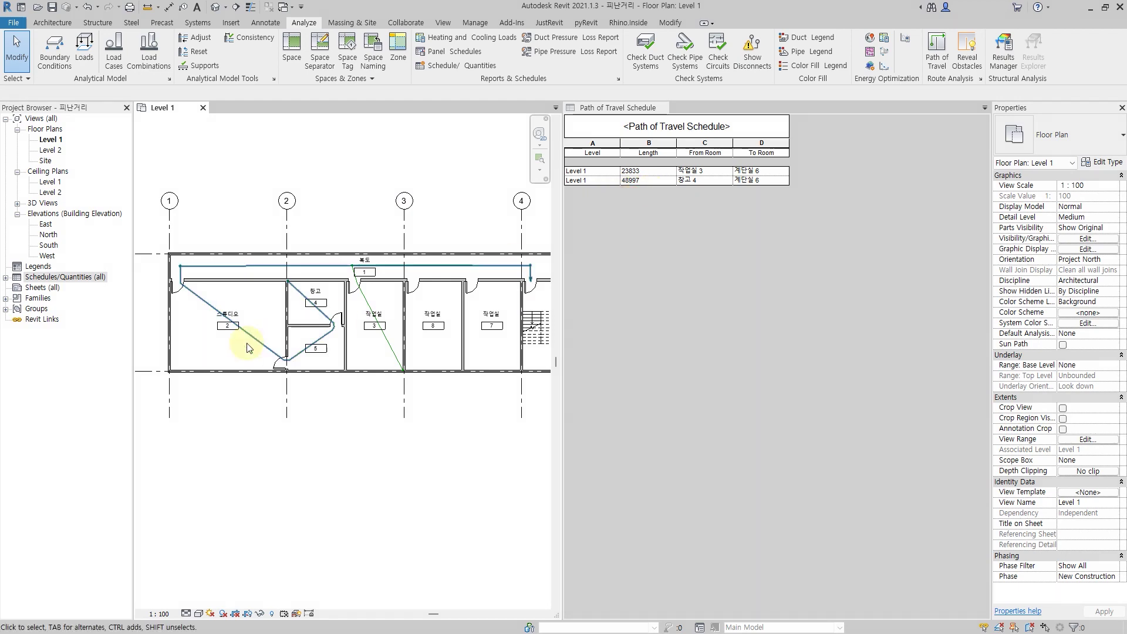
scroll(265, 317, "up", 2)
scroll(266, 318, "down", 1)
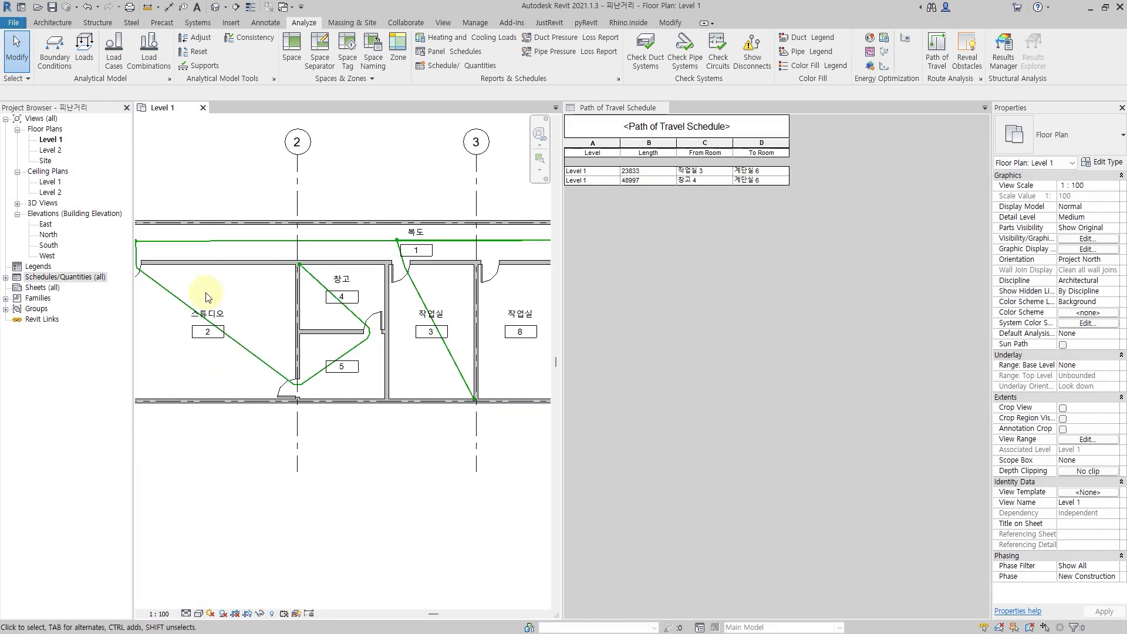
- Drag the 창고 4 path's waypoints and watch its scheduled Length change
left_click(221, 241)
left_click_drag(176, 241, 413, 238)
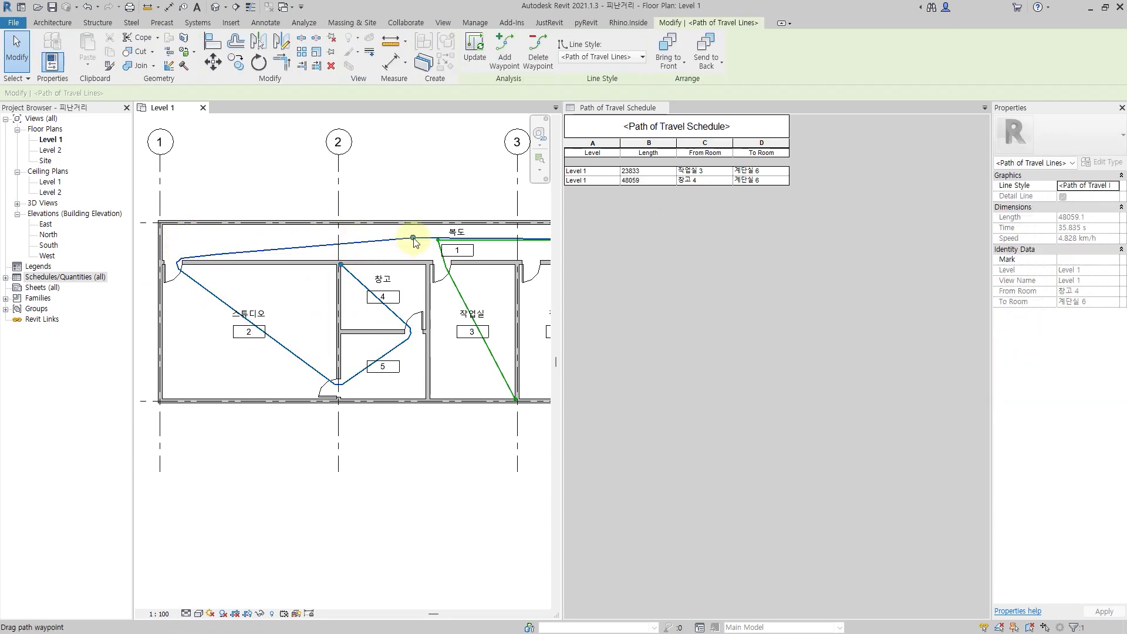
left_click(401, 239)
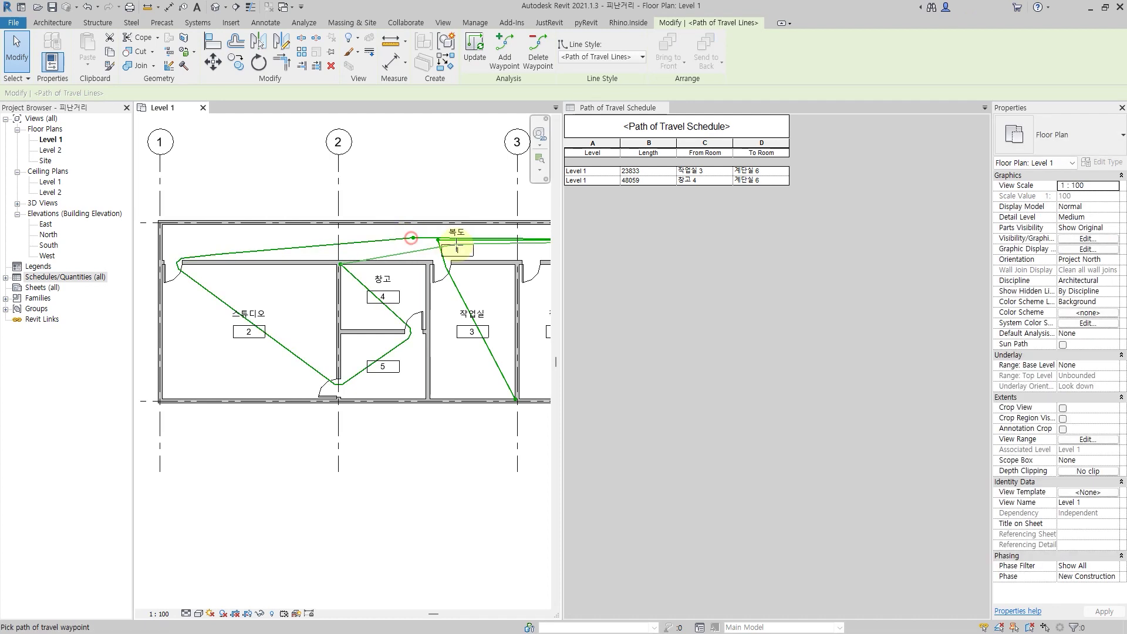
left_click_drag(184, 334, 184, 340)
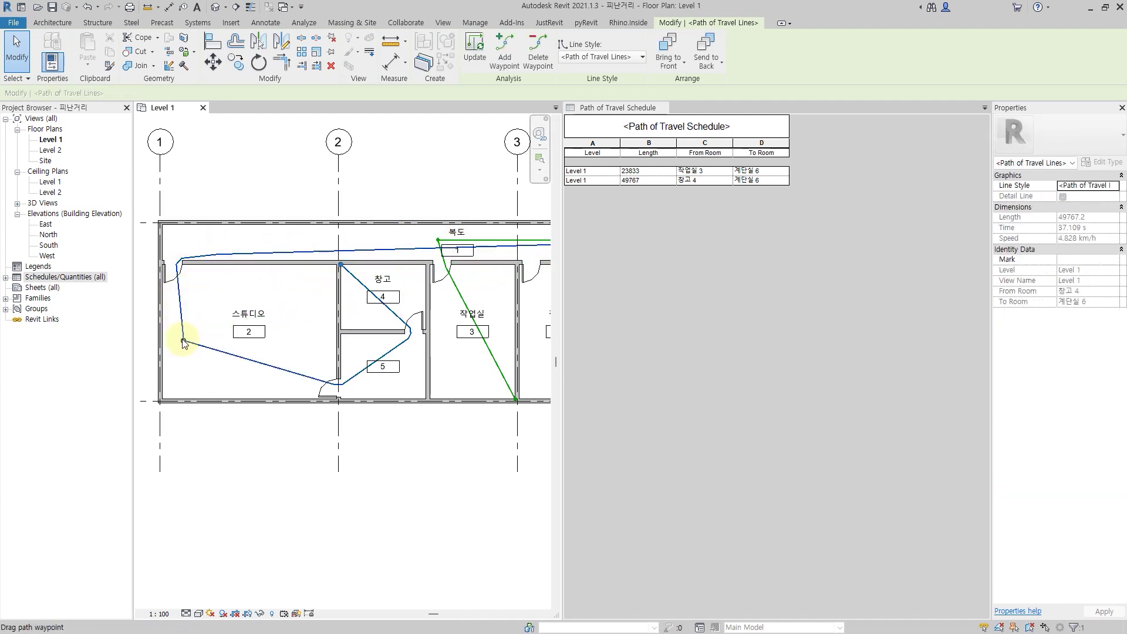
left_click_drag(616, 196, 675, 194)
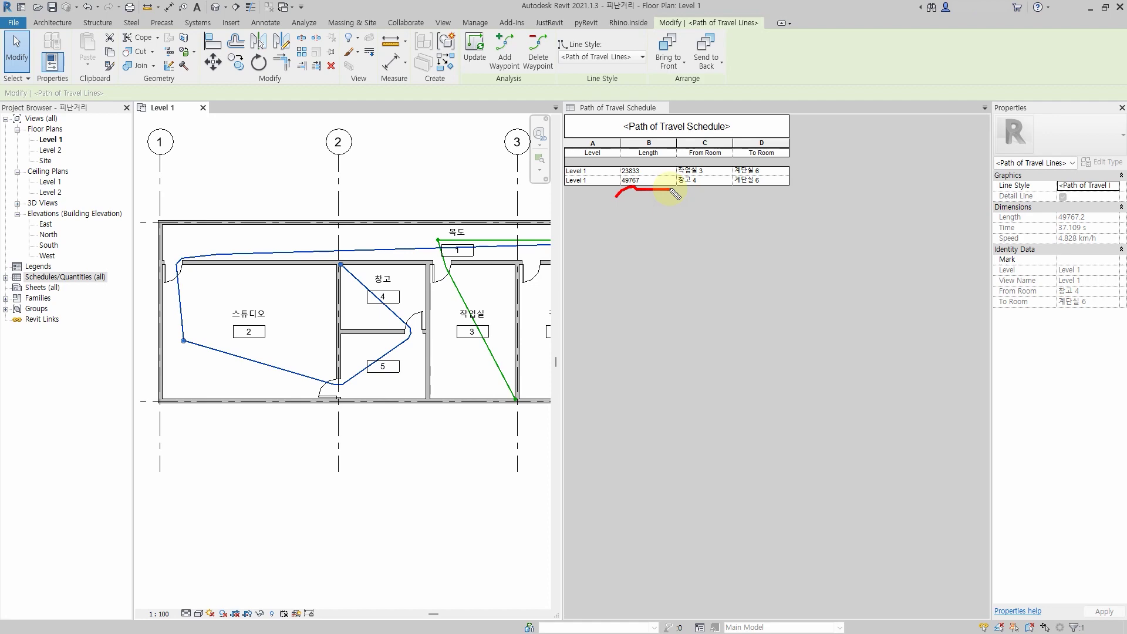
left_click(279, 288)
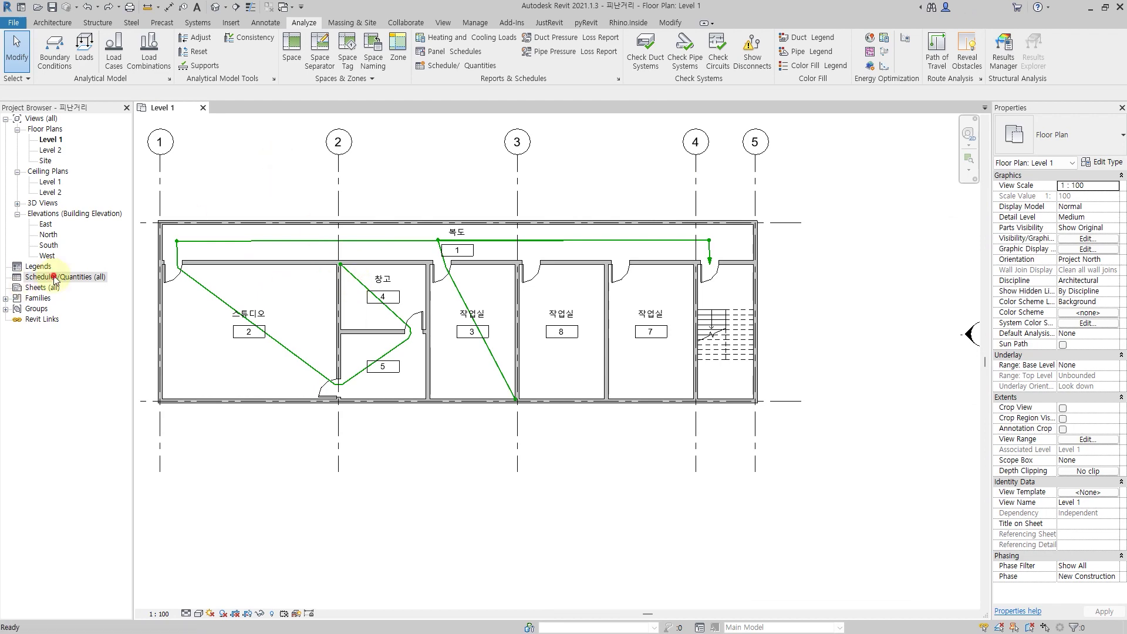
- Reopen the Path of Travel Schedule from Schedules/Quantities in the Project Browser
left_click(58, 277)
left_click(261, 165)
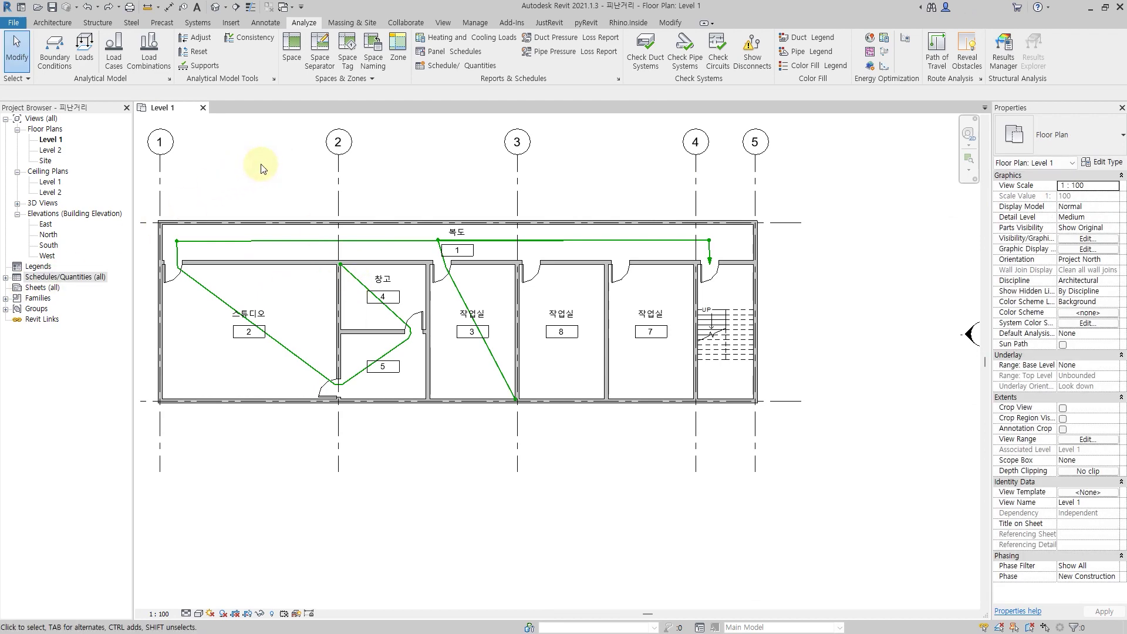
double_click(58, 277)
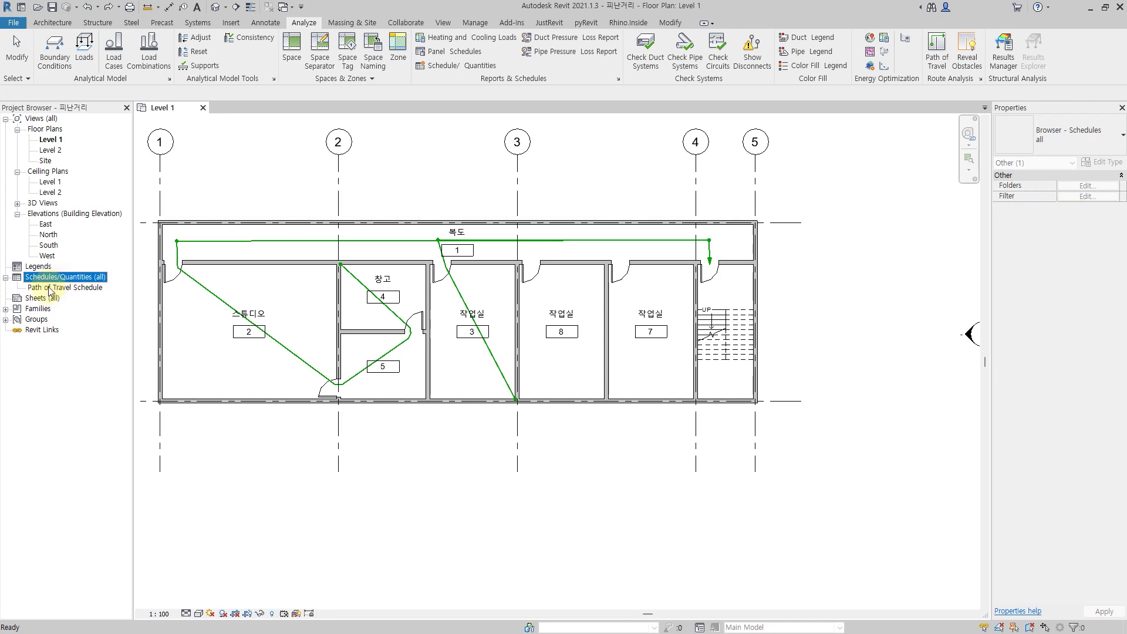
double_click(49, 288)
- Return to the Level 1 plan and zoom in on both travel paths
left_click(186, 111)
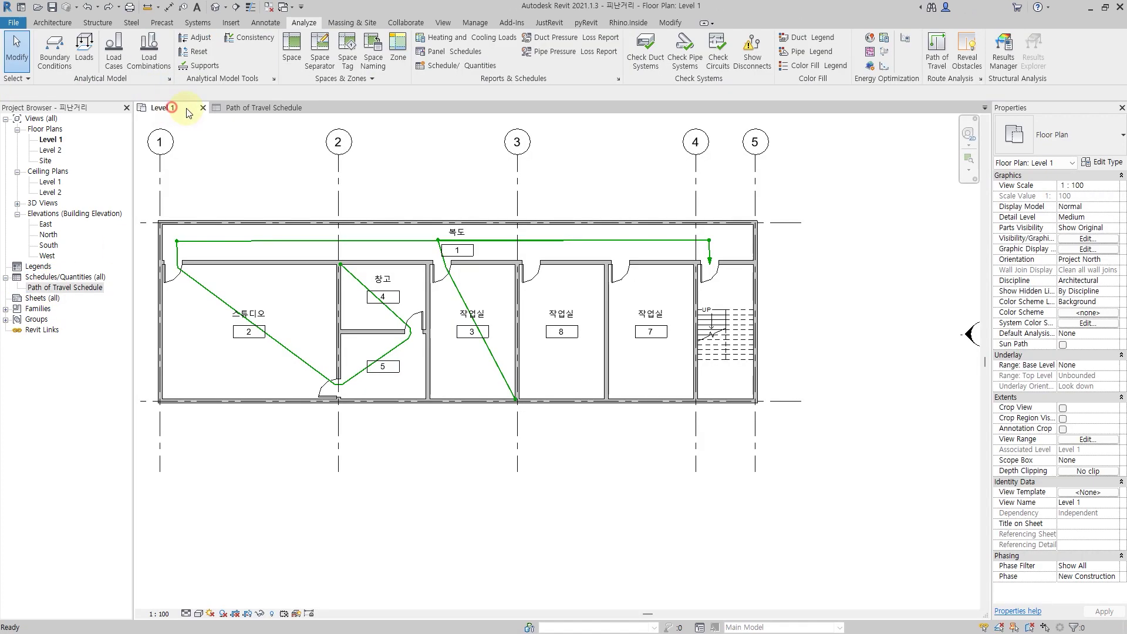
scroll(464, 229, "down", 3)
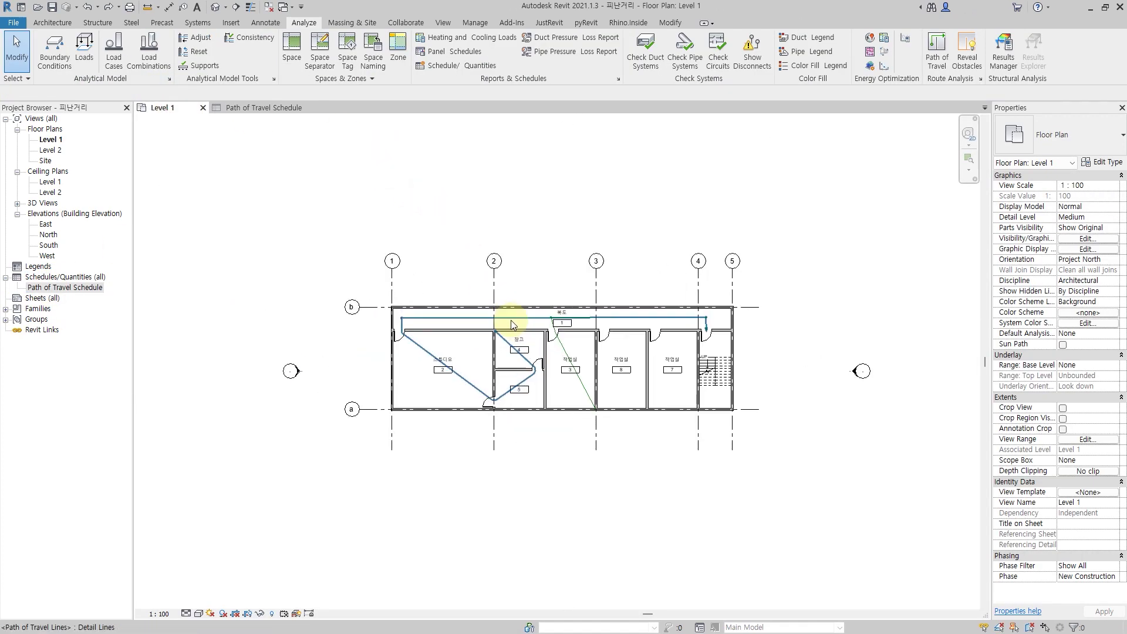
scroll(646, 345, "up", 1)
scroll(646, 344, "up", 3)
scroll(685, 364, "up", 1)
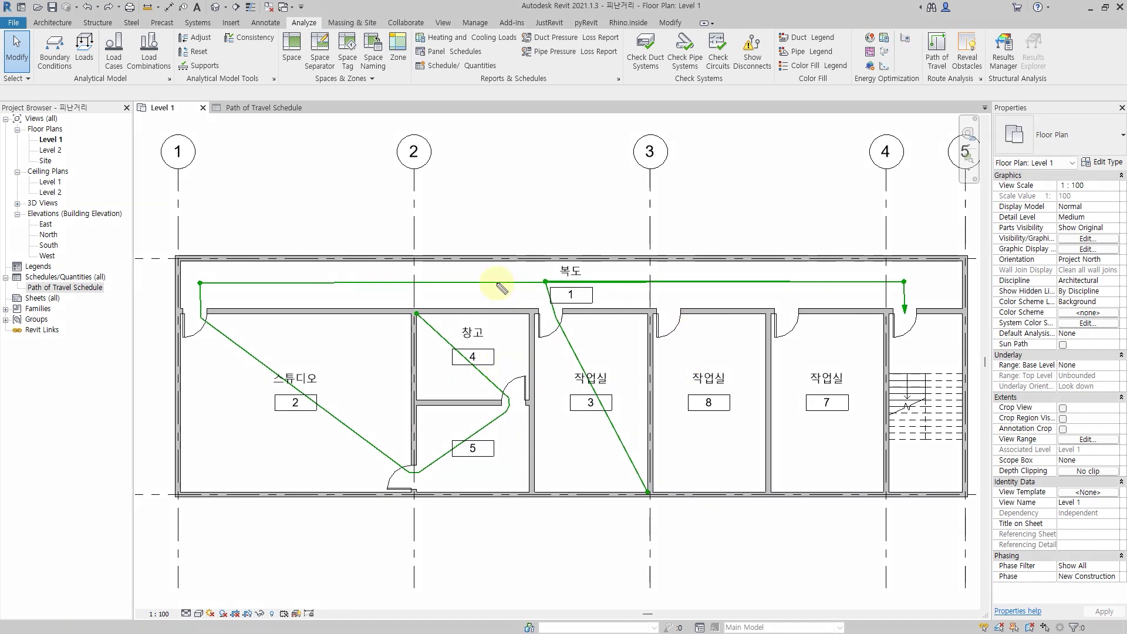
left_click_drag(481, 274, 545, 222)
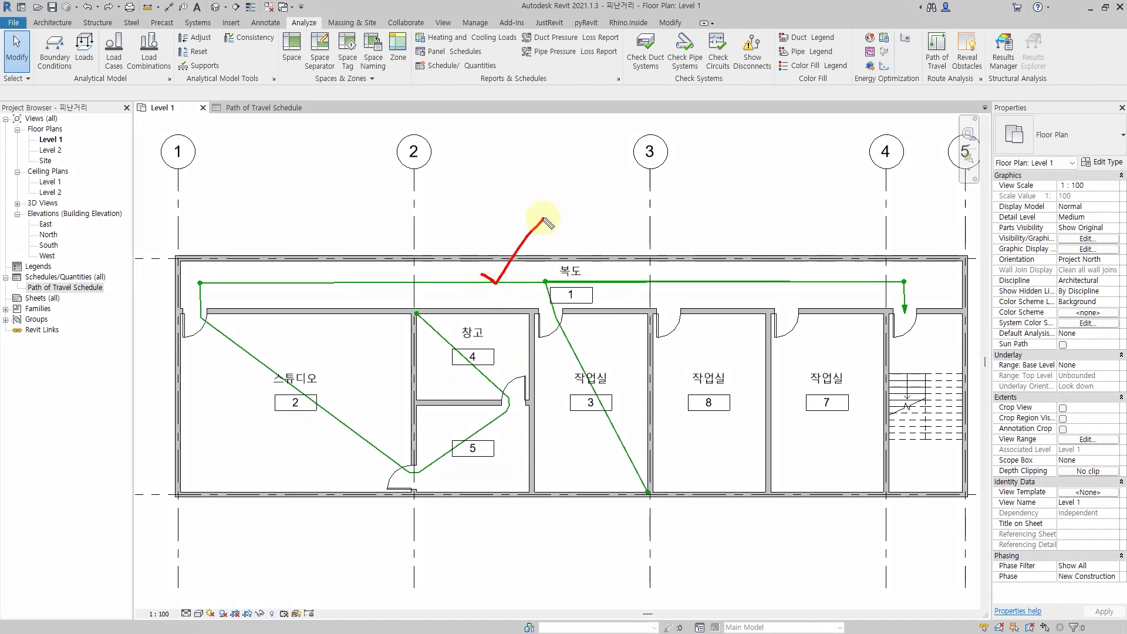
key("Escape")
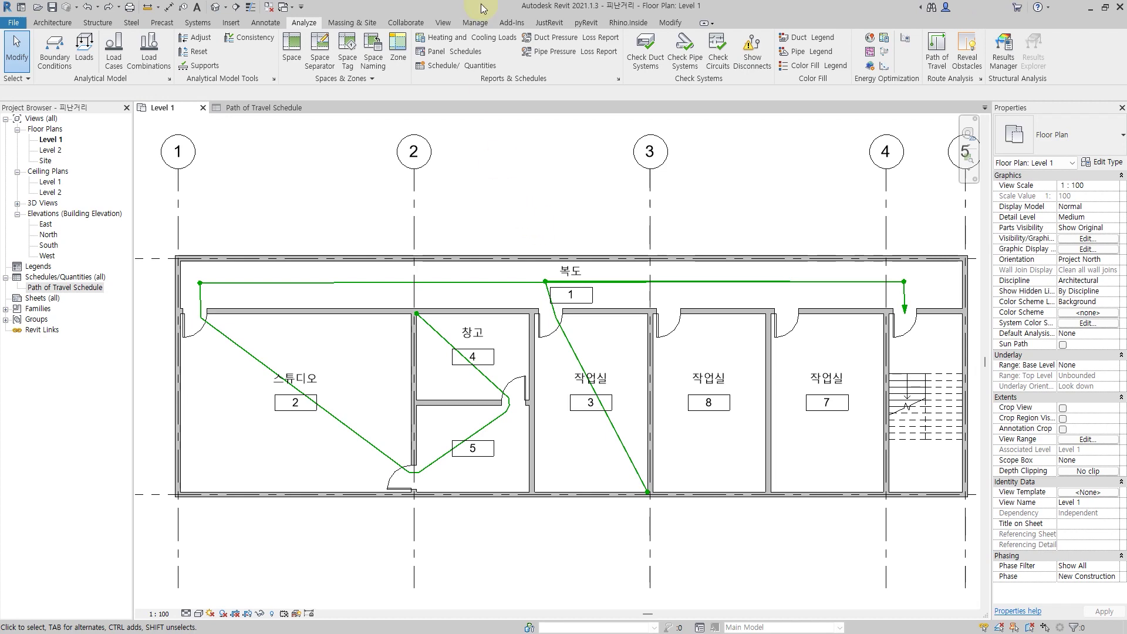
- In Line Styles, set the Path of Travel Lines colour to Black
left_click(484, 24)
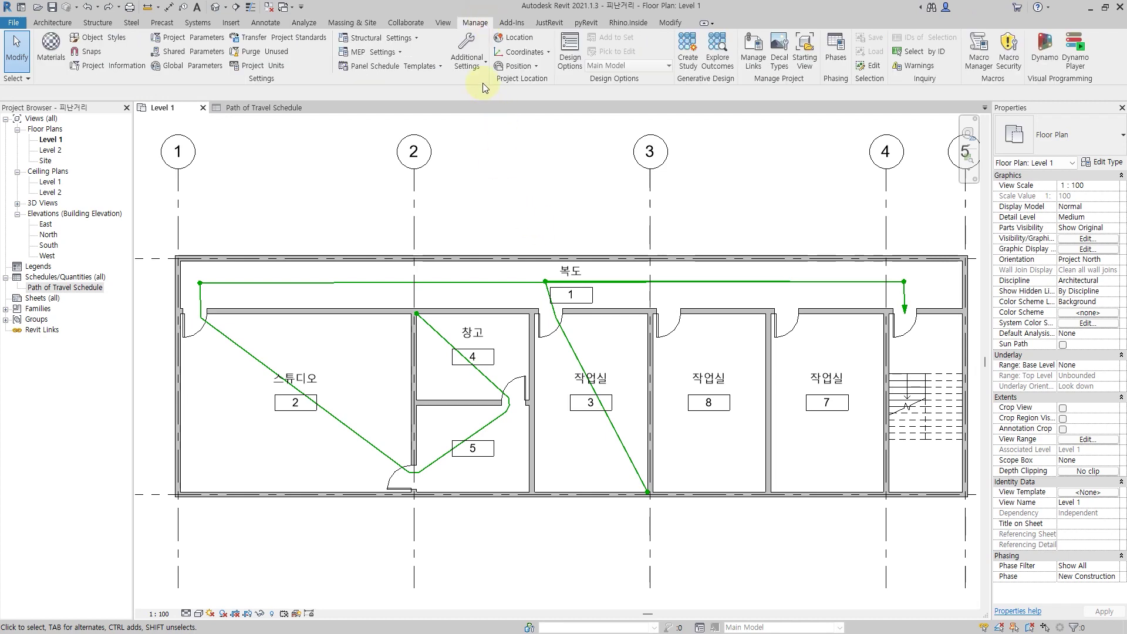
left_click(483, 67)
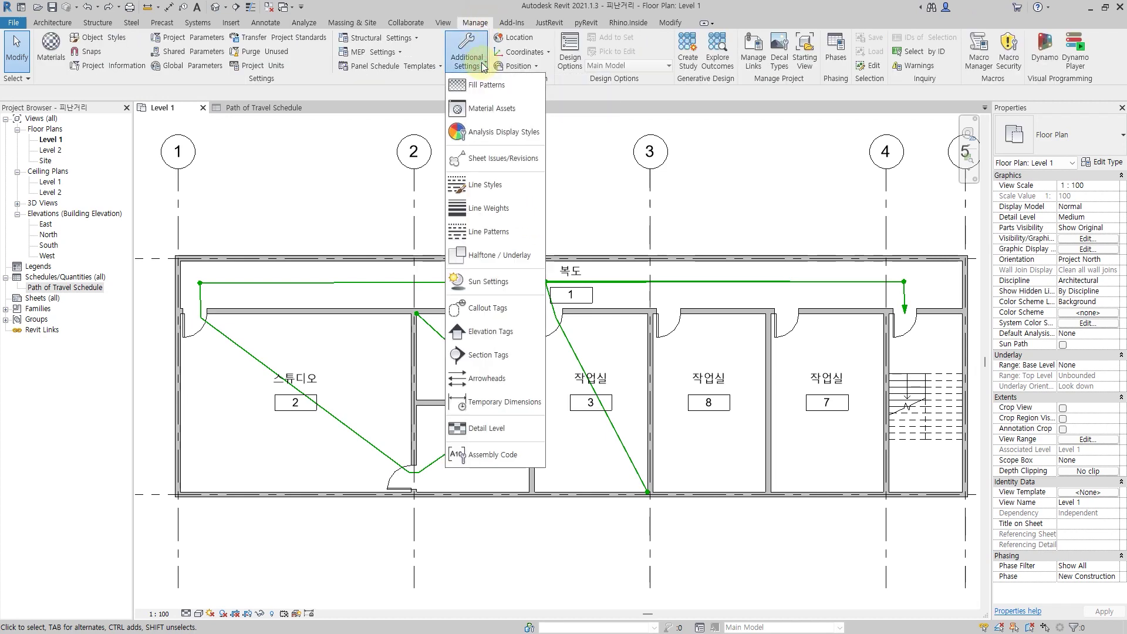
left_click(499, 183)
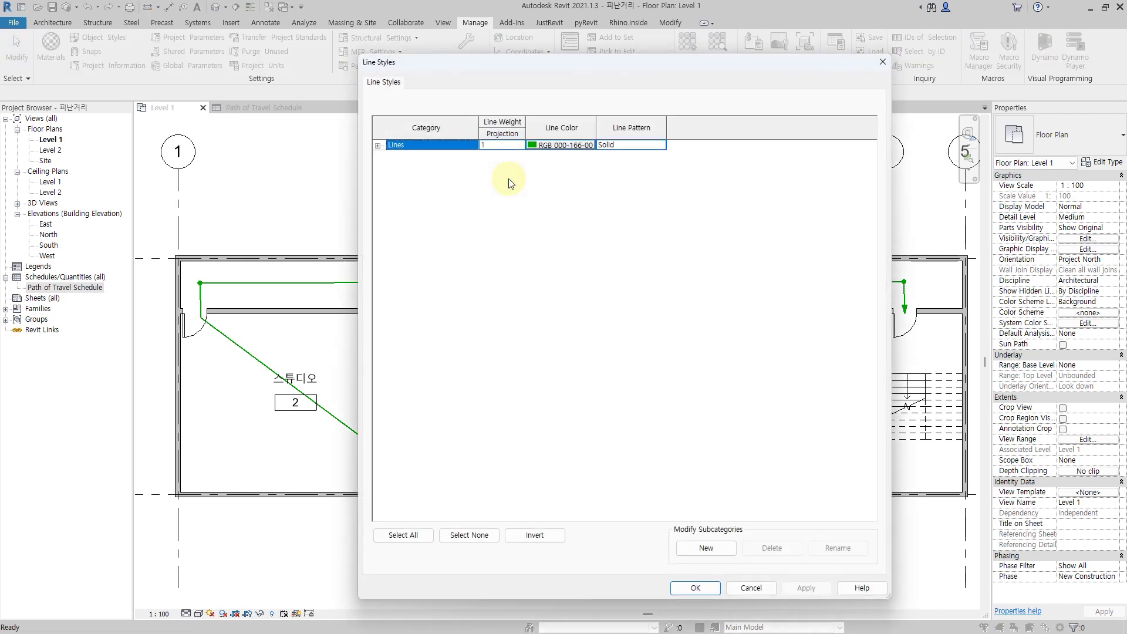
left_click(377, 145)
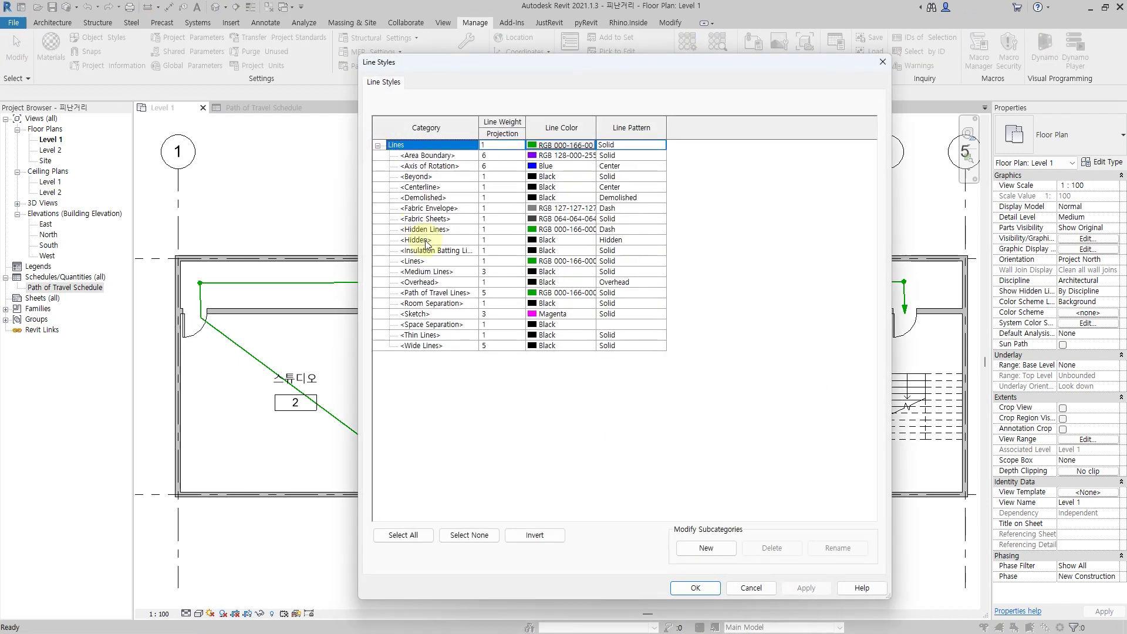
left_click(470, 292)
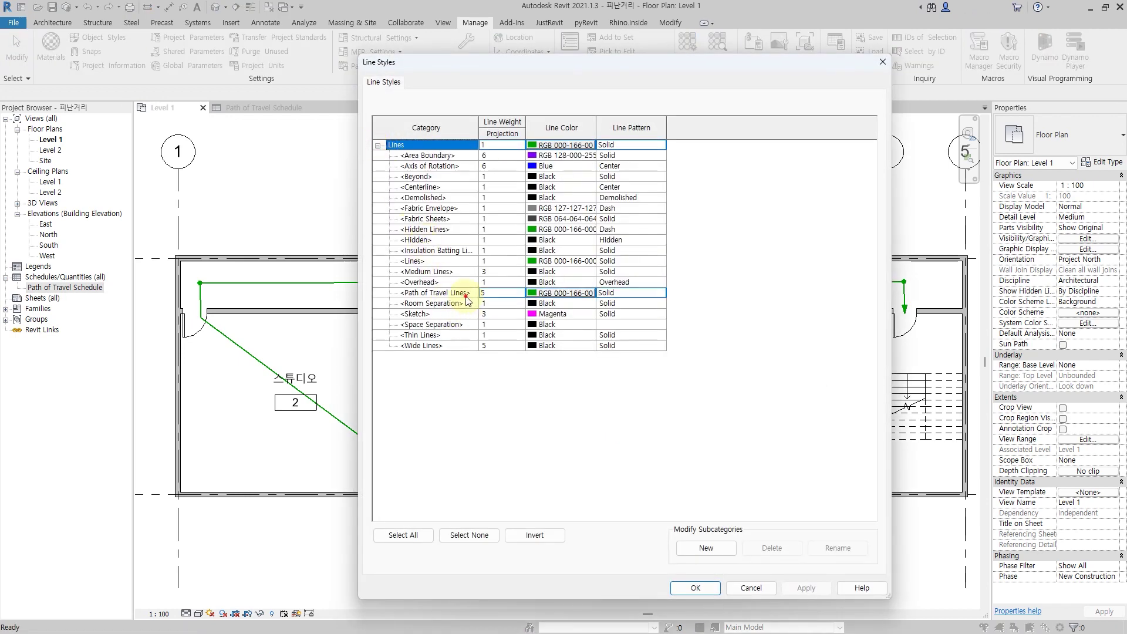
left_click(582, 292)
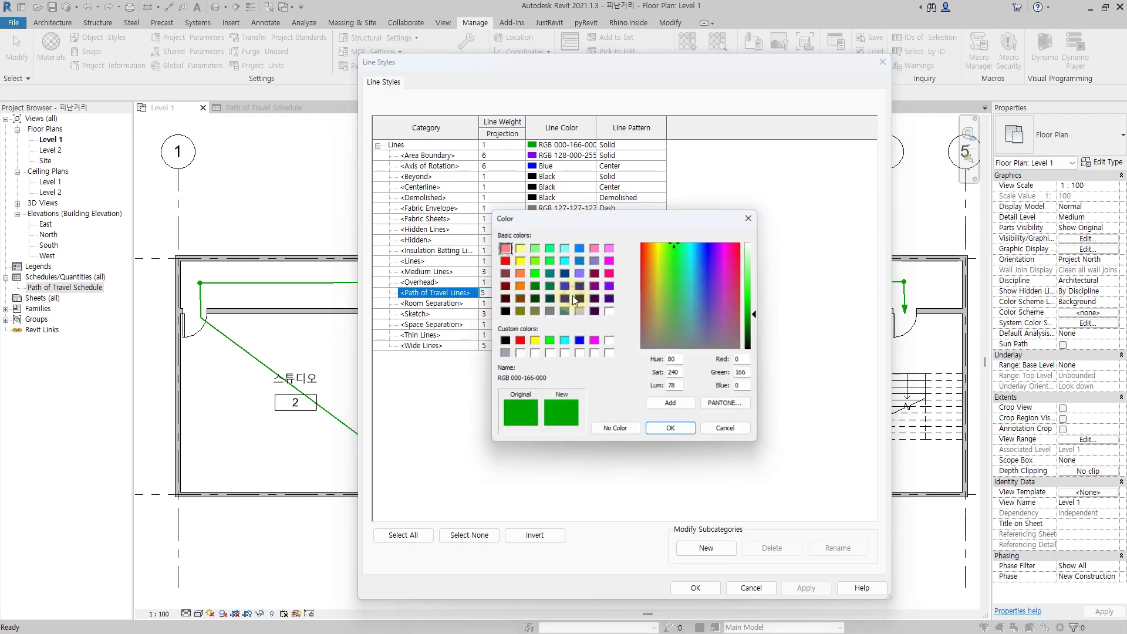
left_click(503, 341)
left_click(687, 435)
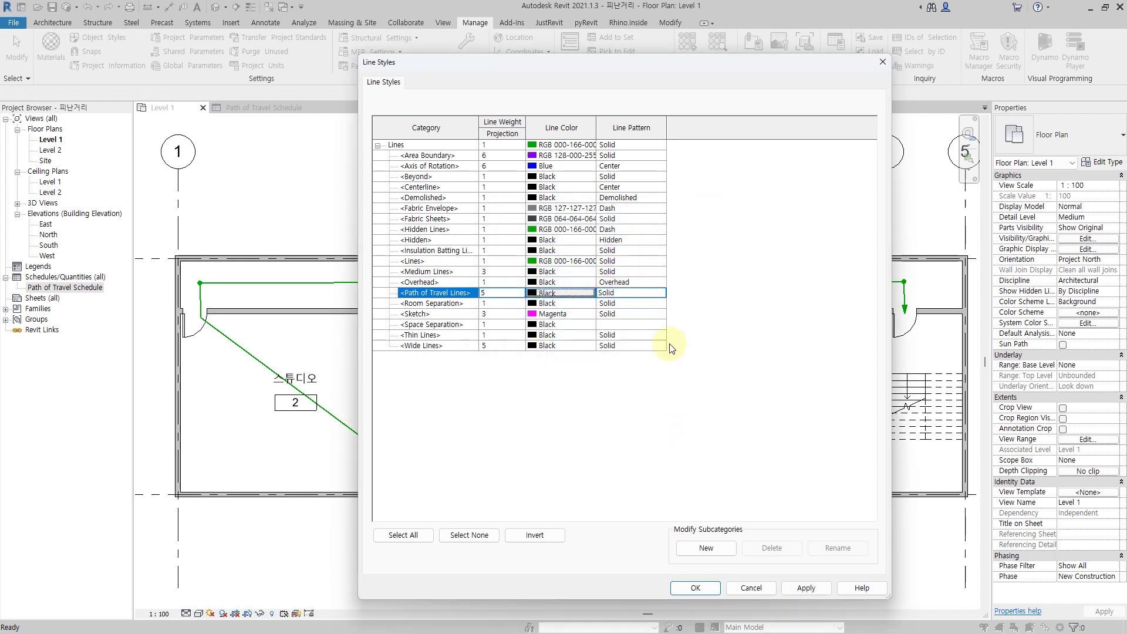
- Give Path of Travel Lines a Dash pattern and line weight 7, and apply
left_click(666, 293)
left_click(663, 302)
left_click(665, 304)
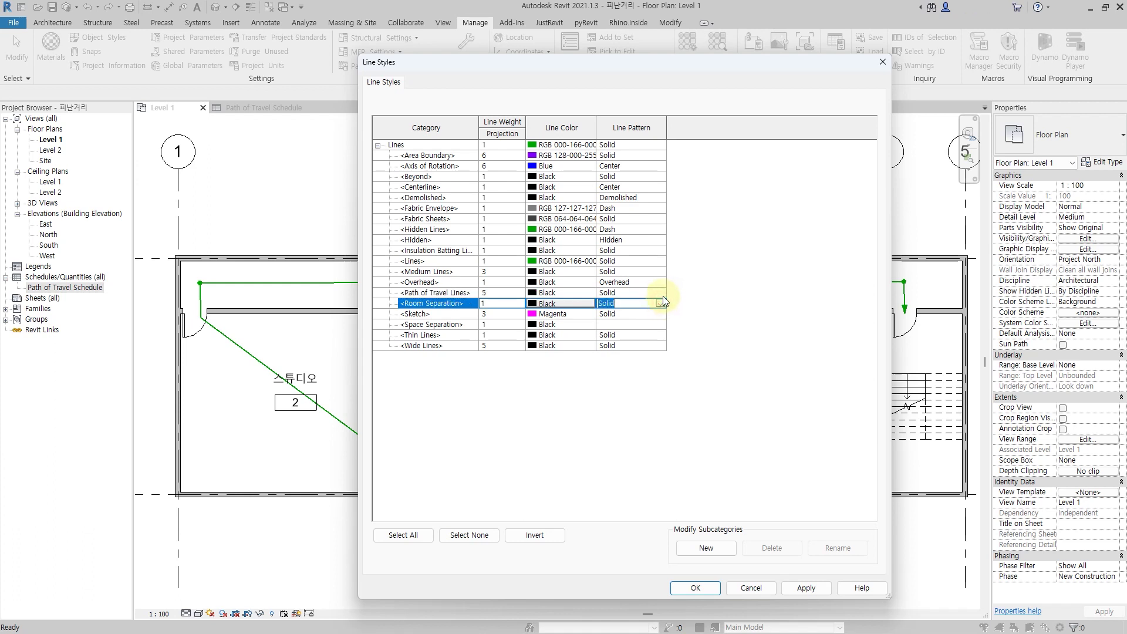
left_click(663, 293)
left_click(660, 293)
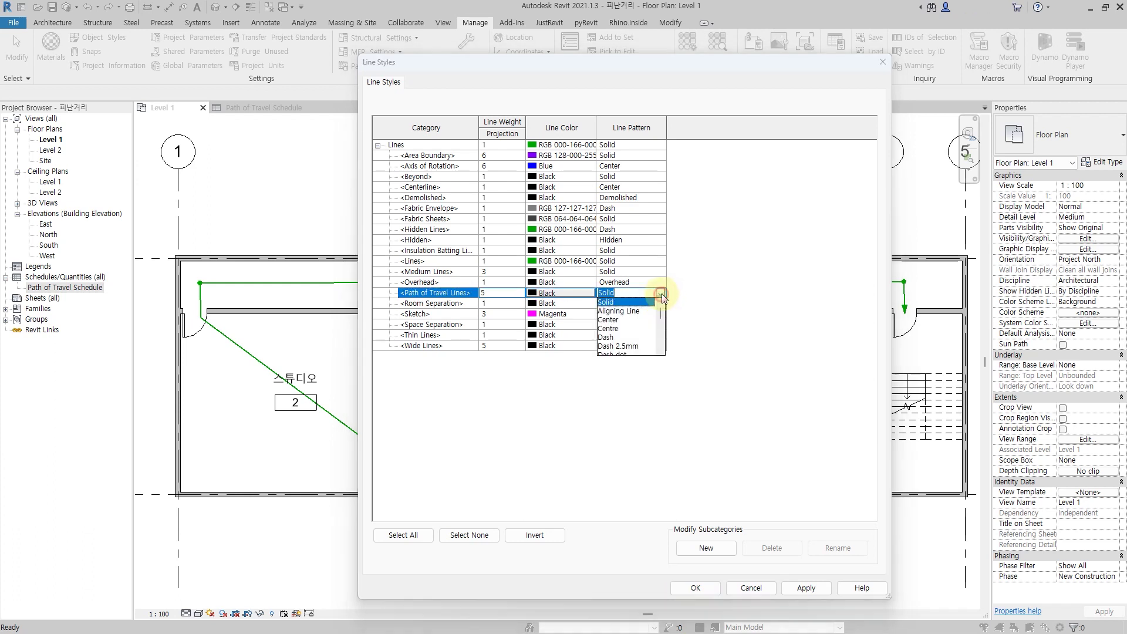
left_click(618, 338)
left_click(515, 293)
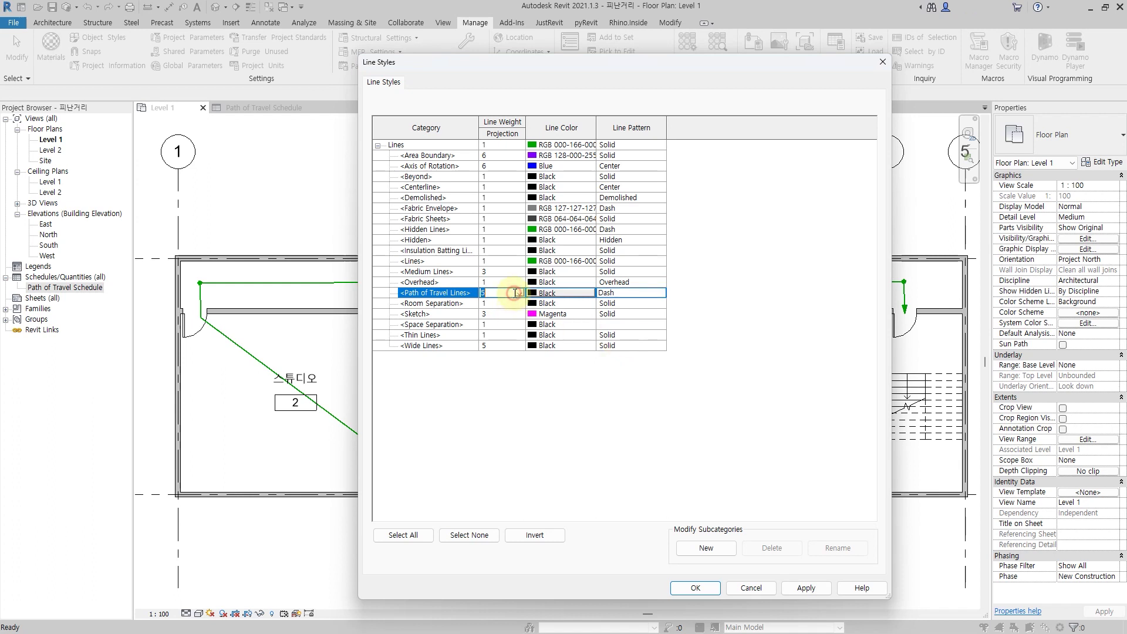
type("7")
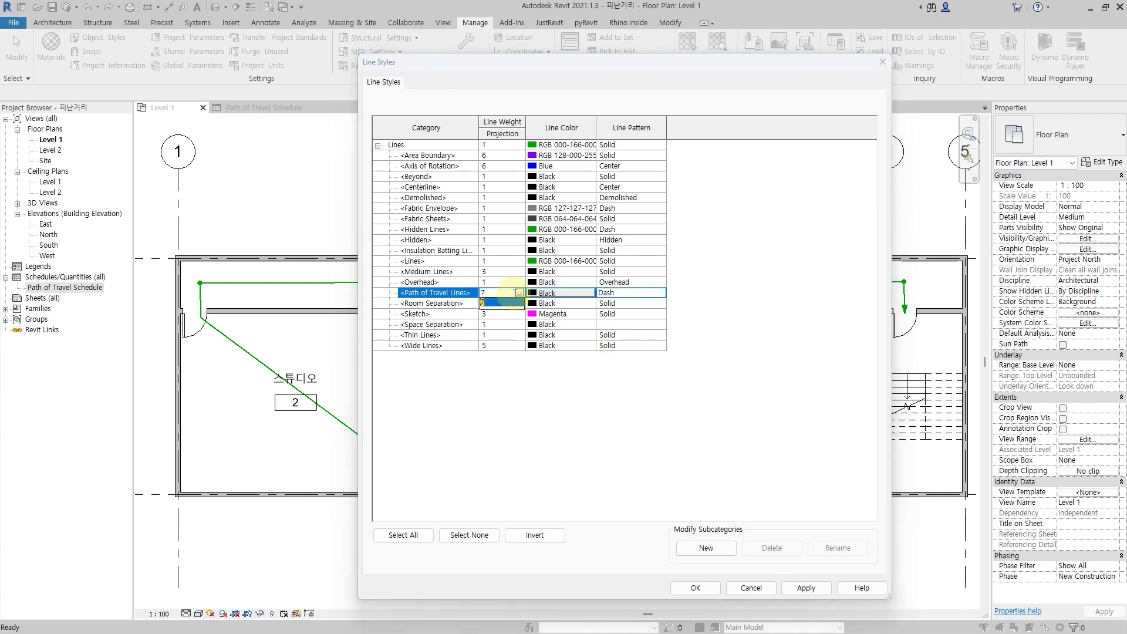
left_click(805, 587)
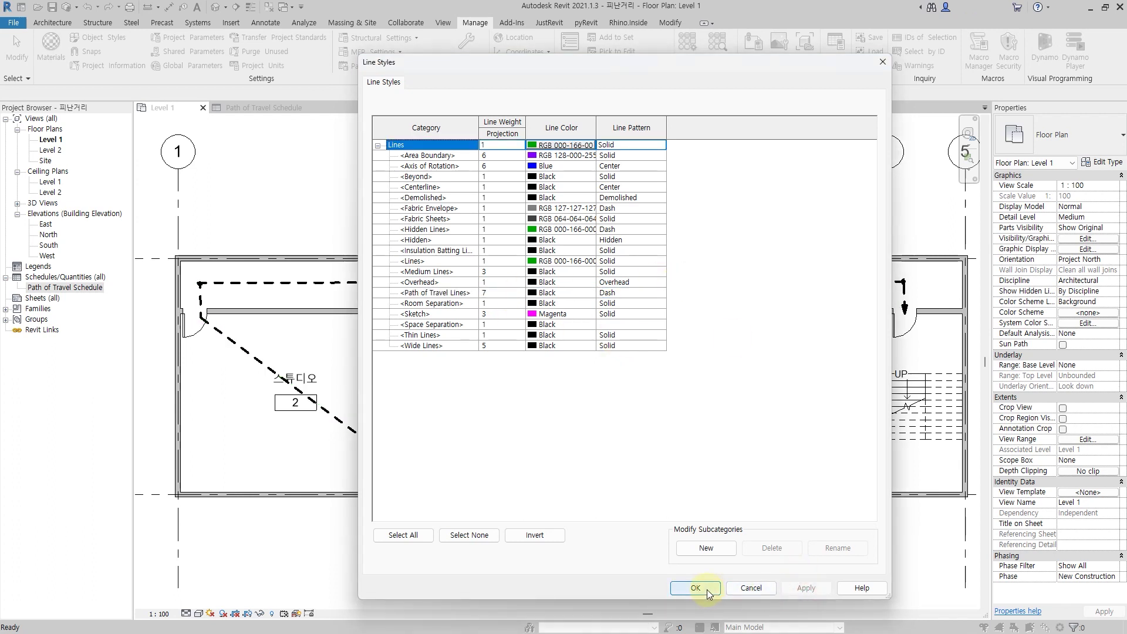
left_click(706, 590)
- Zoom and pan to view the whole Level 1 floor plan
scroll(704, 184, "down", 2)
middle_click_drag(721, 221, 693, 256)
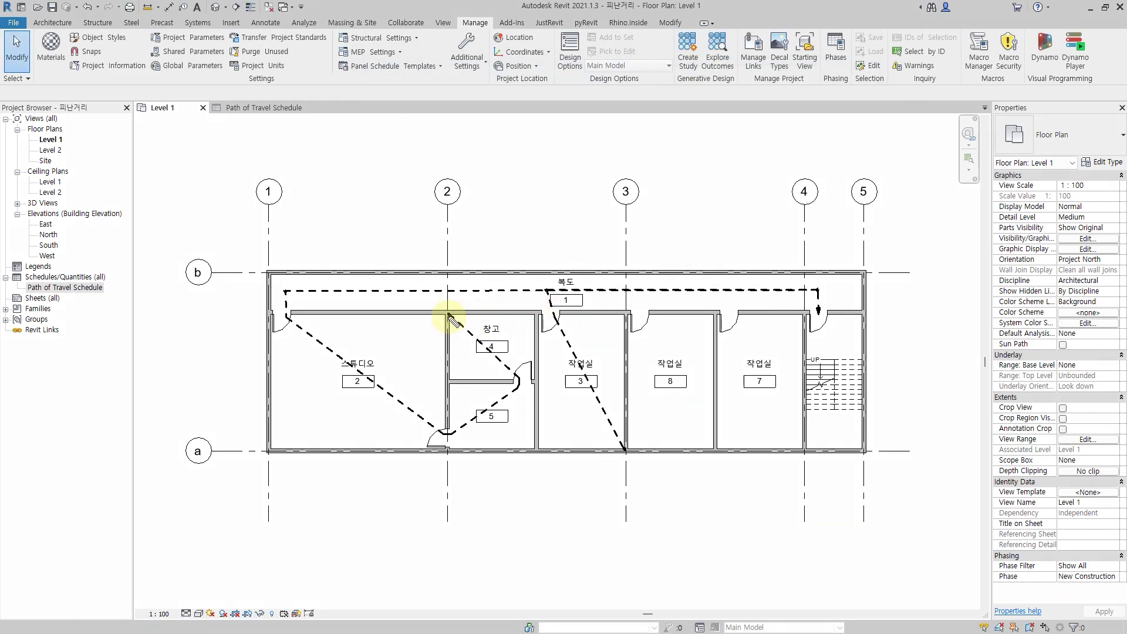
mouse_move(449, 314)
left_mouse_down()
mouse_move(461, 426)
mouse_move(320, 336)
mouse_move(285, 289)
mouse_move(755, 298)
mouse_move(820, 313)
left_mouse_up()
key("Escape")
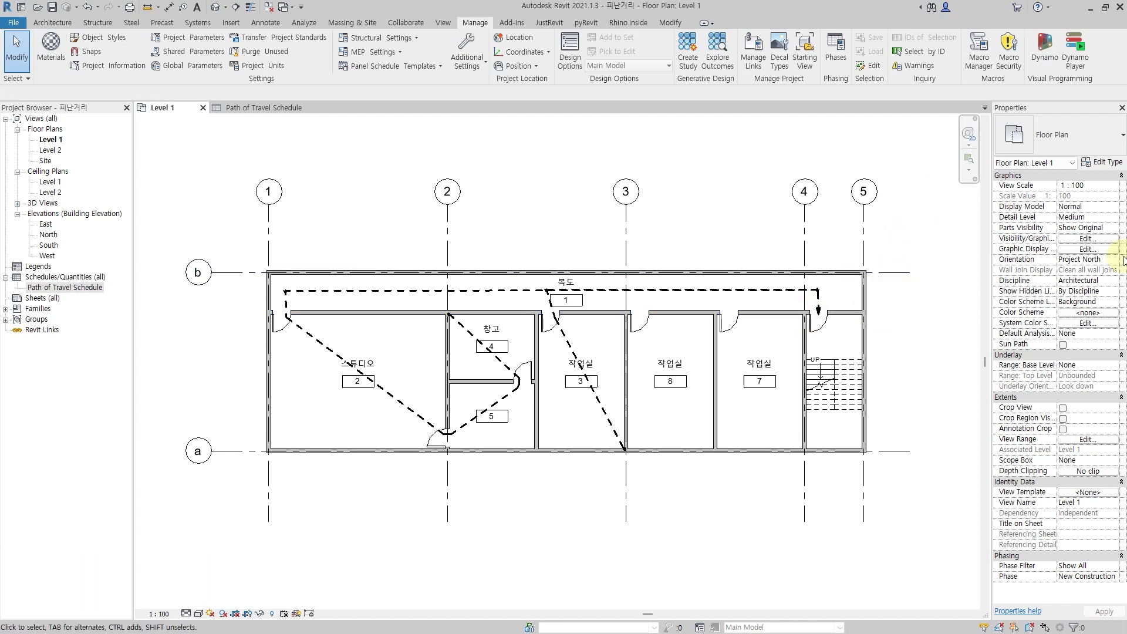
- From the Level 1 Visibility/Graphics filters, create a new filter named 경로 필터링
left_click(1086, 239)
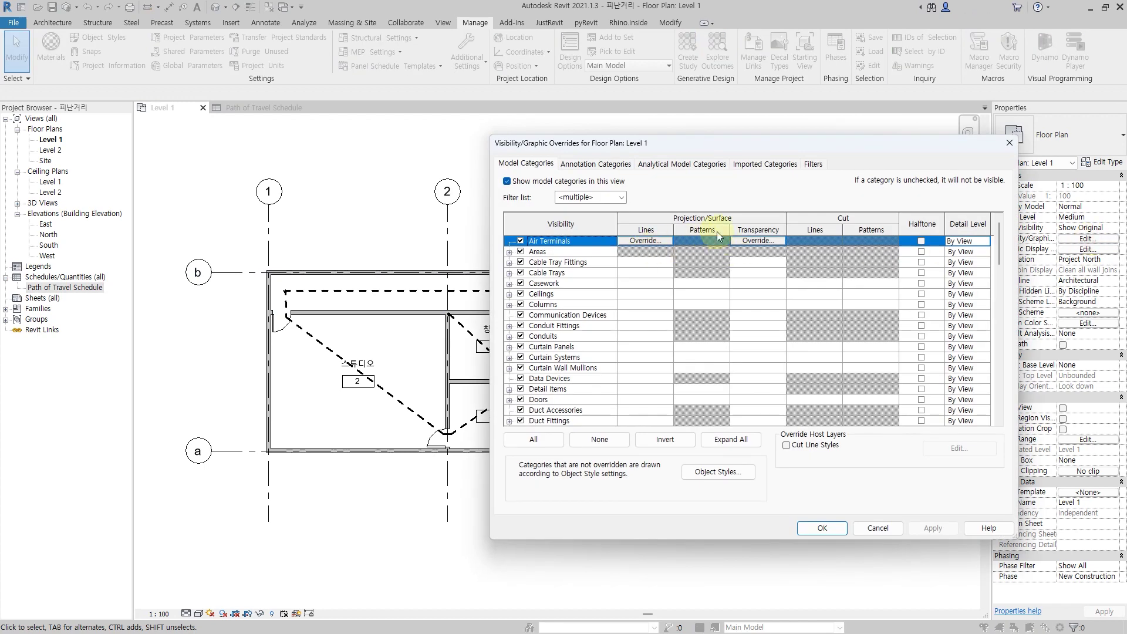
left_click(813, 165)
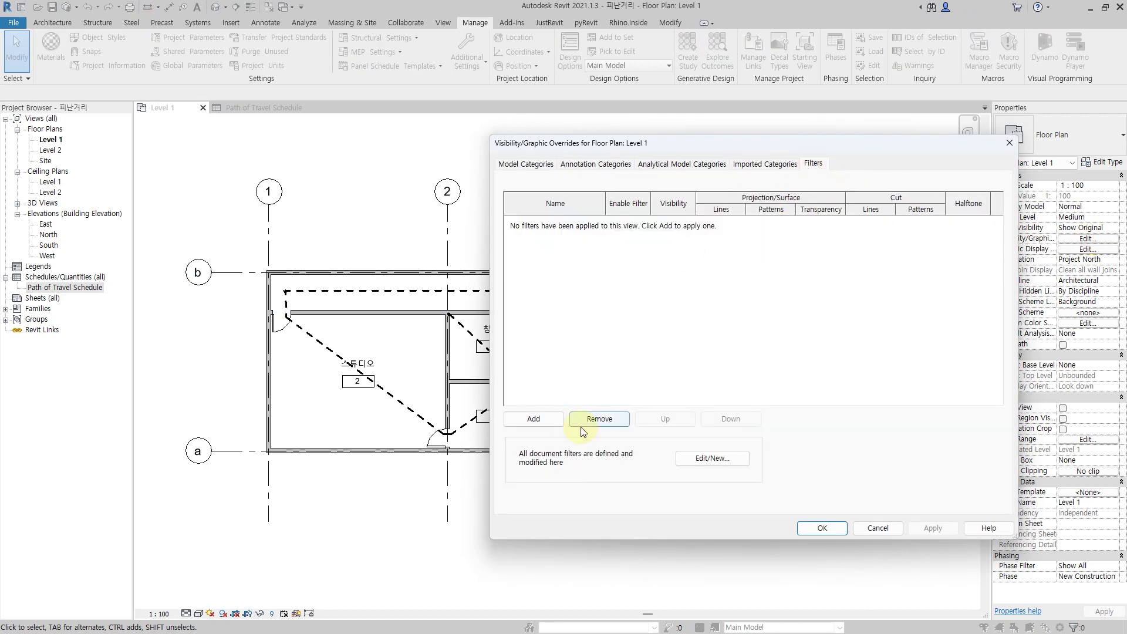
left_click(725, 463)
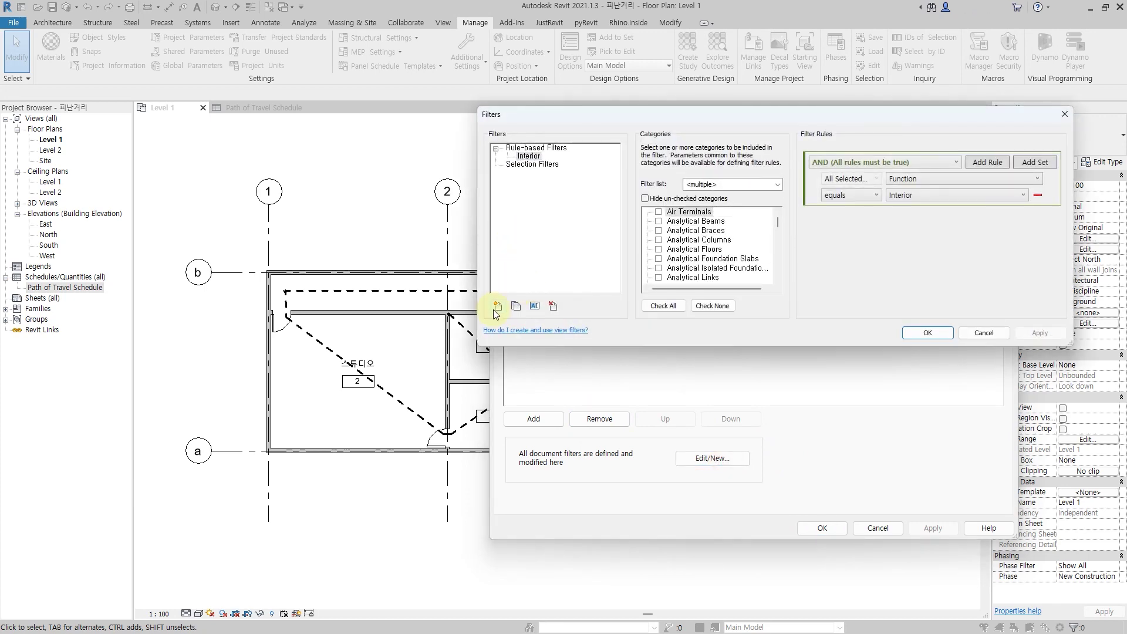
left_click(498, 306)
key("BackSpace")
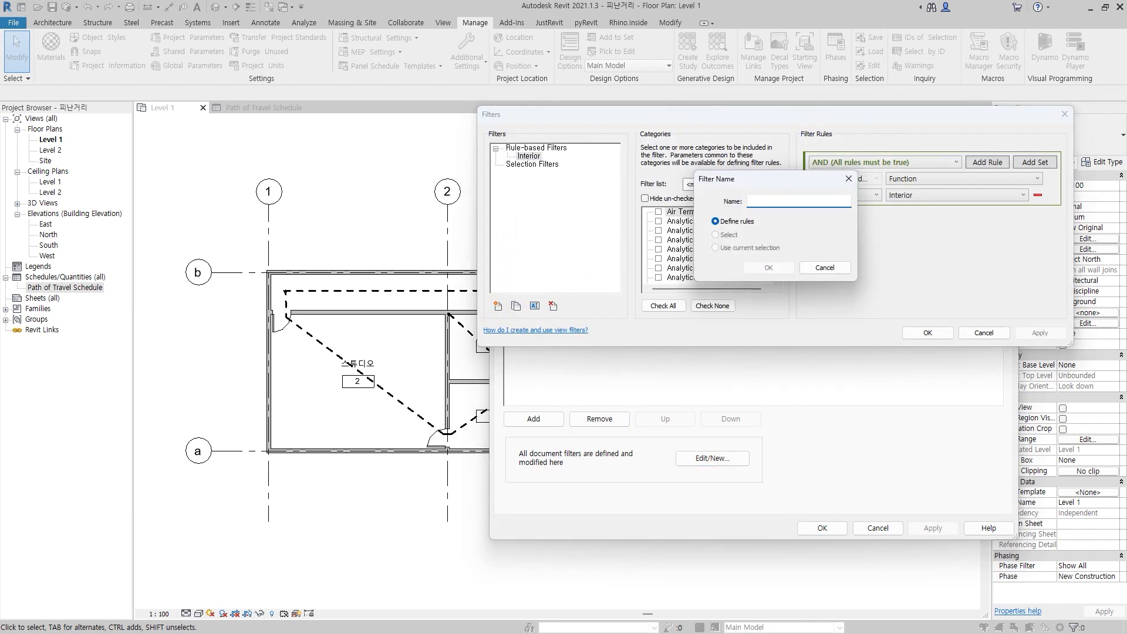
type("경로 필터링")
left_click(769, 267)
- Assign the Path of Travel Lines category to the 경로 필터링 filter
left_click(714, 250)
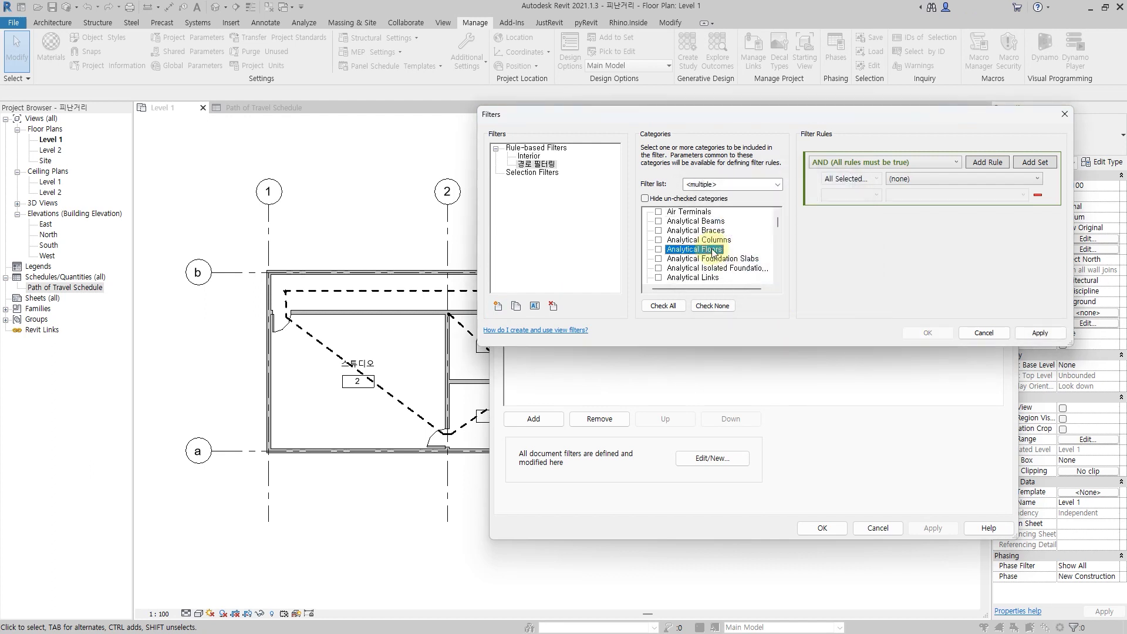
key("l")
scroll(708, 265, "down", 2)
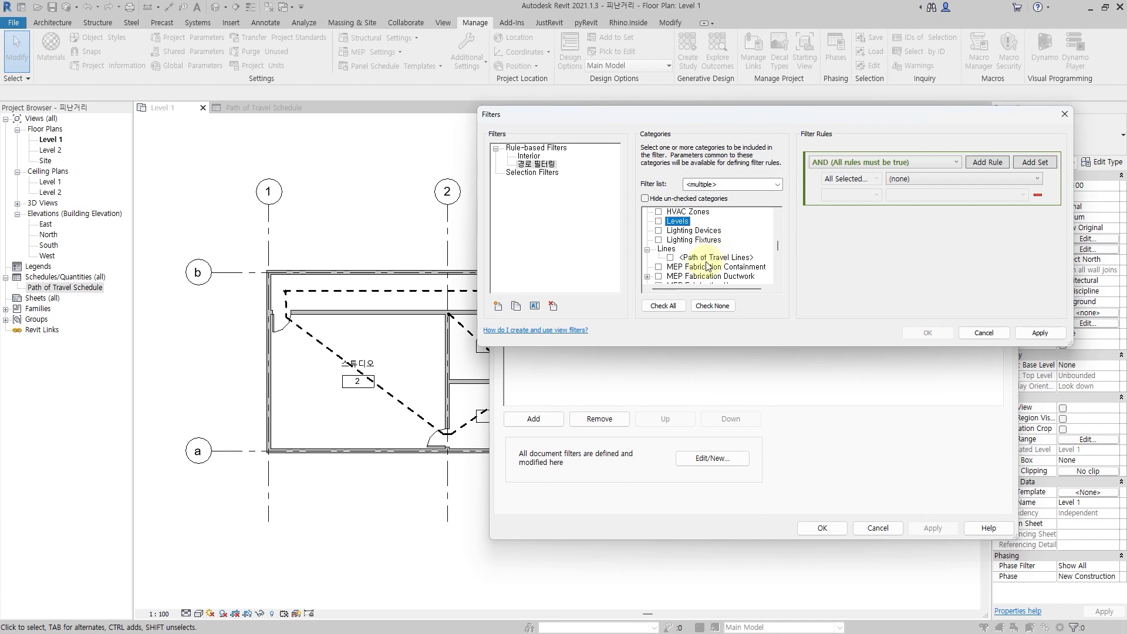
left_click(711, 257)
left_click(670, 258)
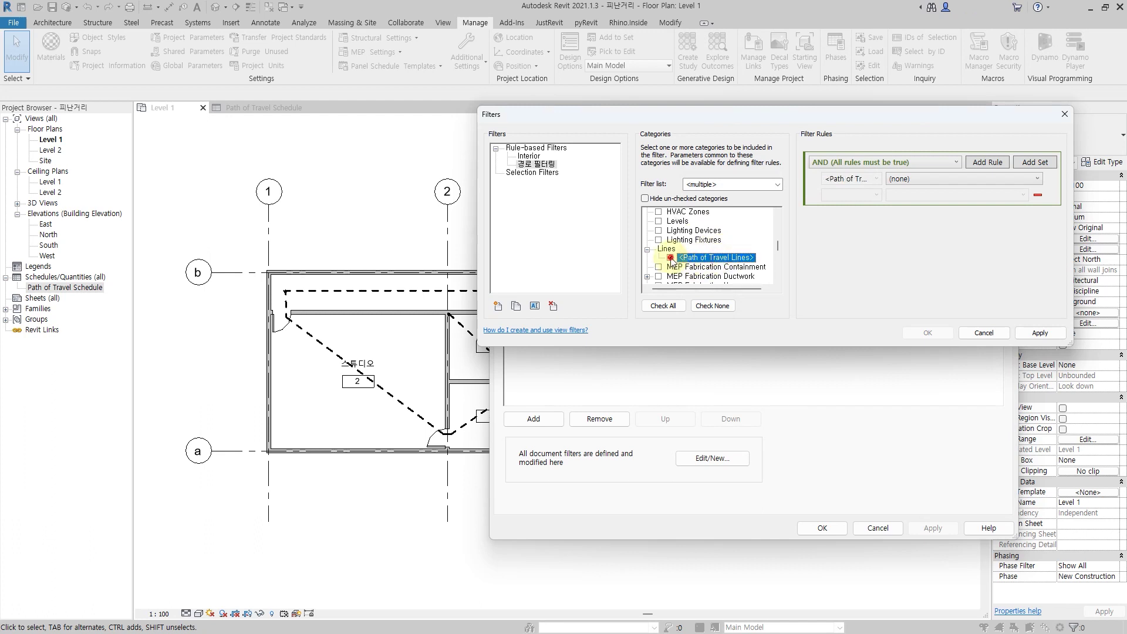
left_click(686, 199)
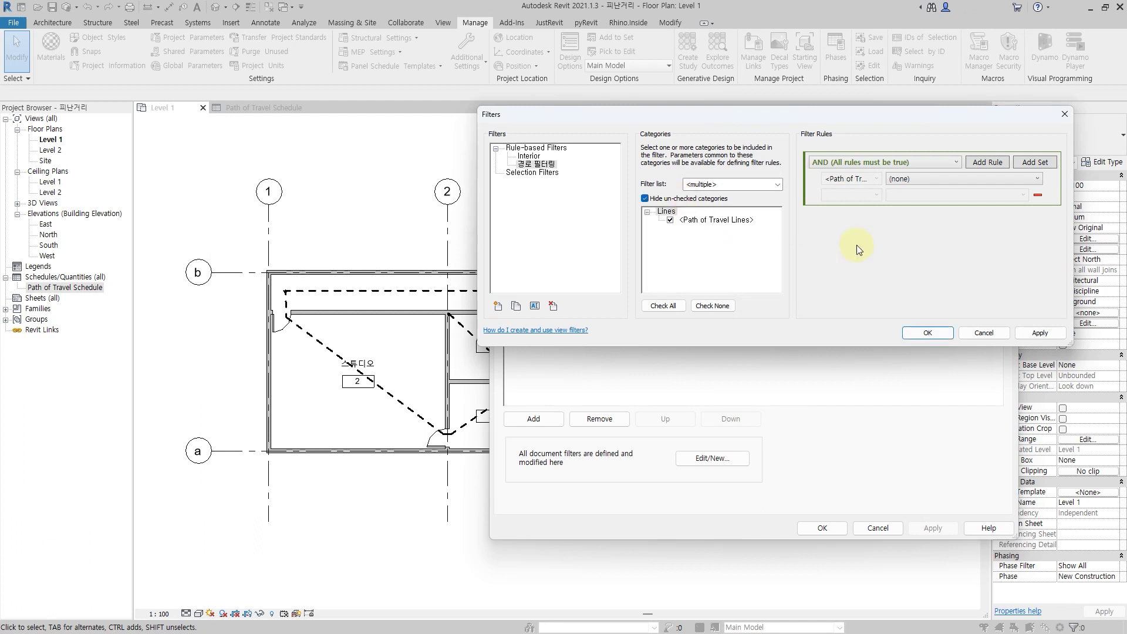
- Add the rule Length is greater than 40 and save the filter
left_click(951, 181)
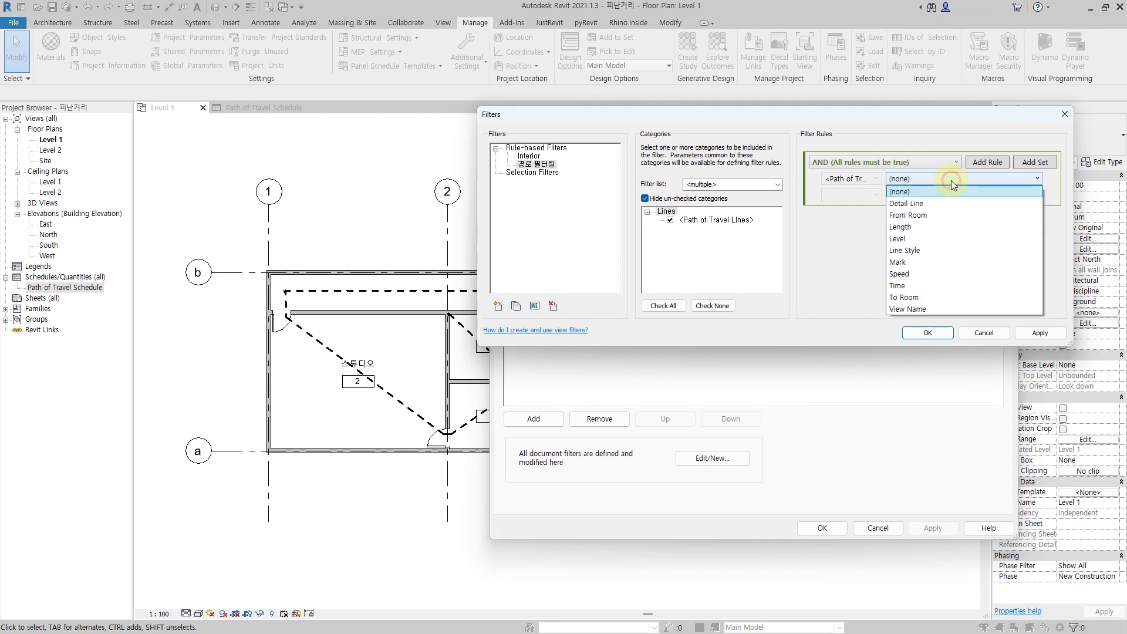
left_click(944, 233)
left_click(863, 195)
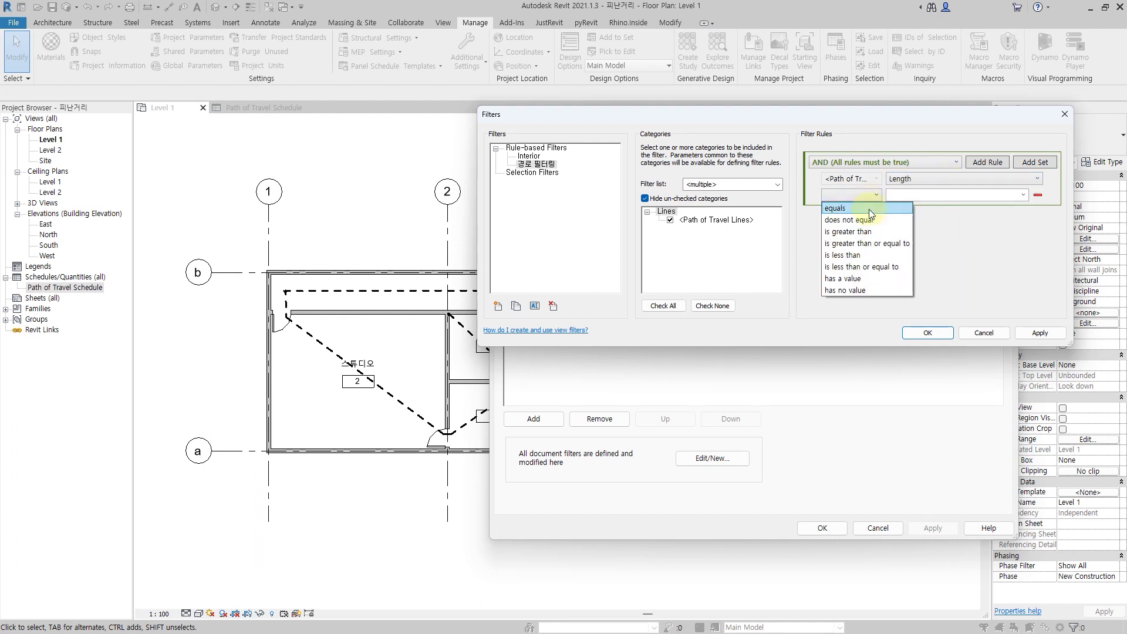
left_click(869, 231)
left_click(915, 196)
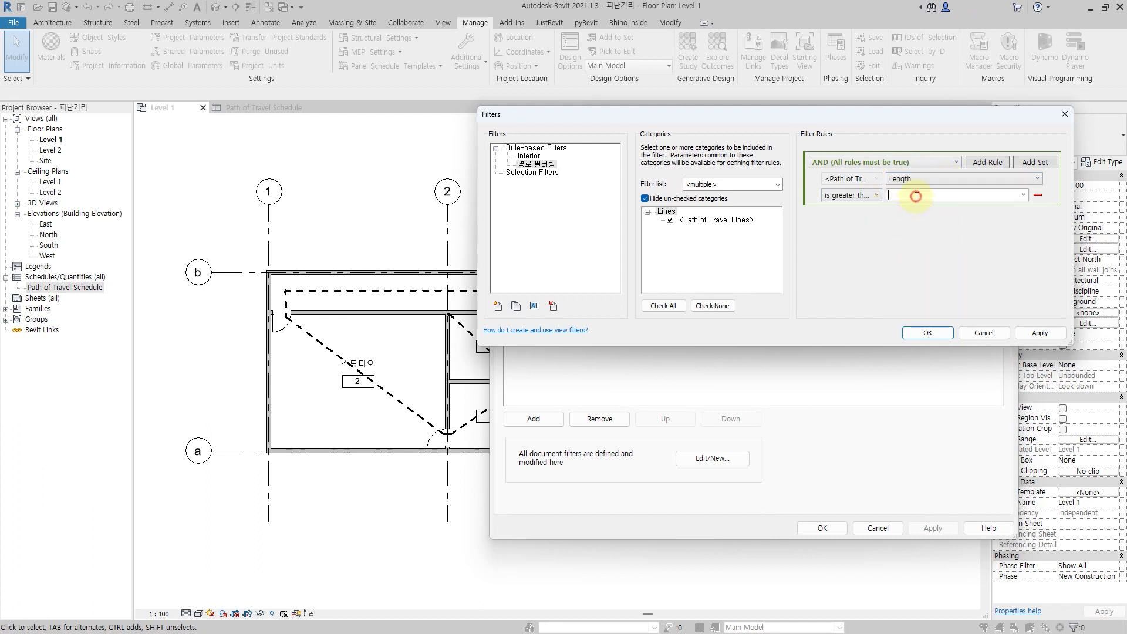
type("40000.0")
left_click(936, 340)
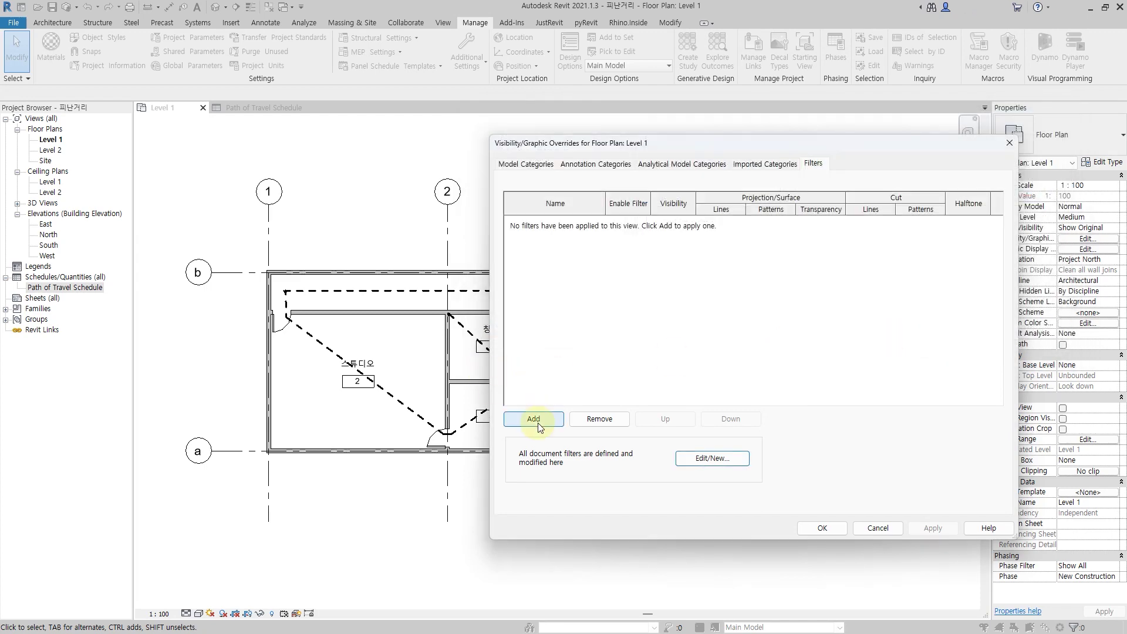
- Add the 경로 필터링 filter to the Level 1 view's filters
left_click(536, 420)
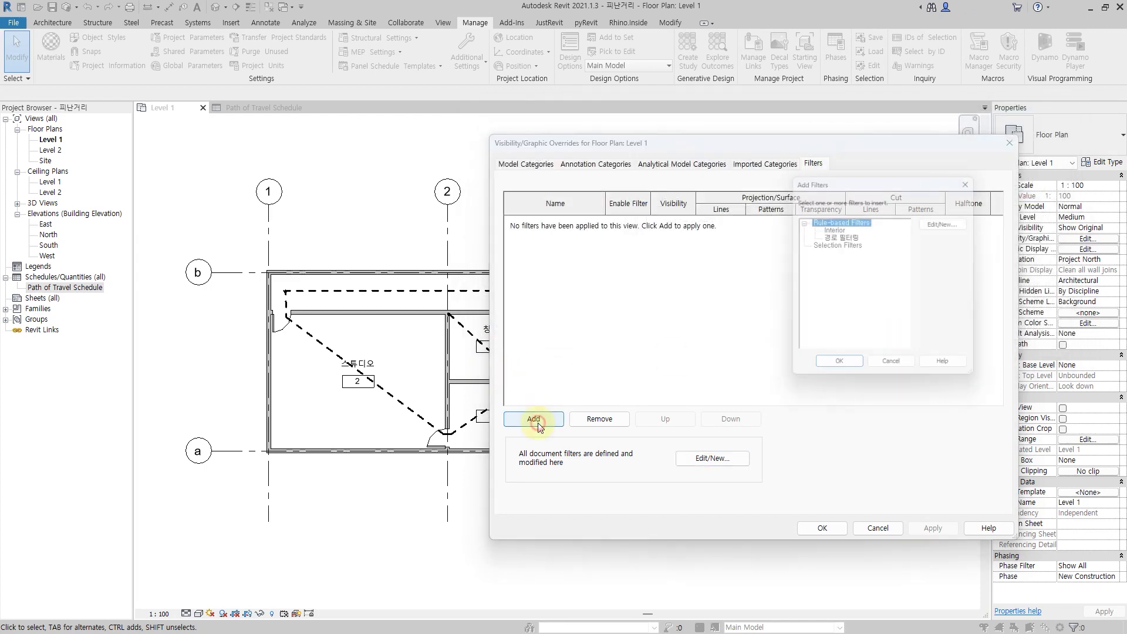
left_click(849, 237)
left_click(838, 369)
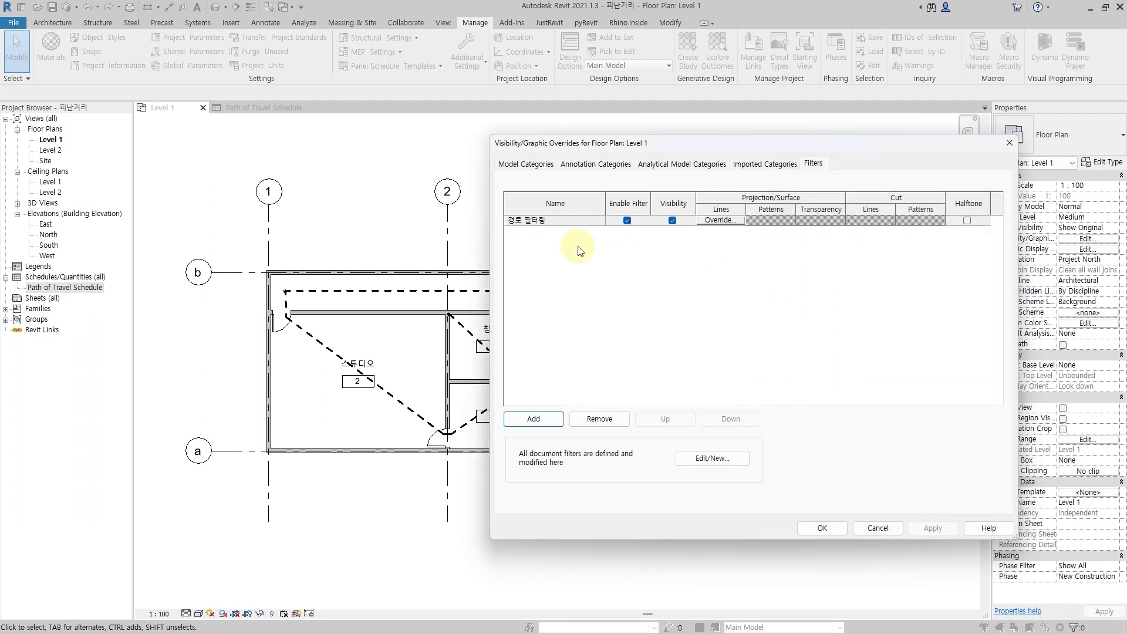
- Override the filter's line colour to red and apply it to the plan
left_click(726, 222)
left_click(838, 338)
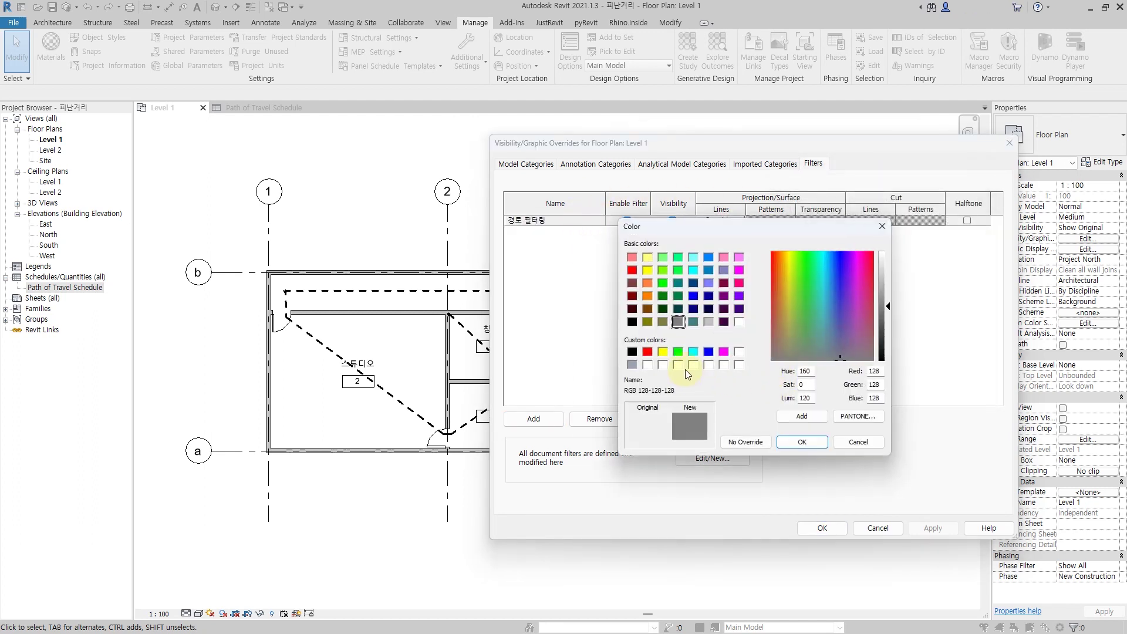
left_click(647, 351)
left_click(802, 441)
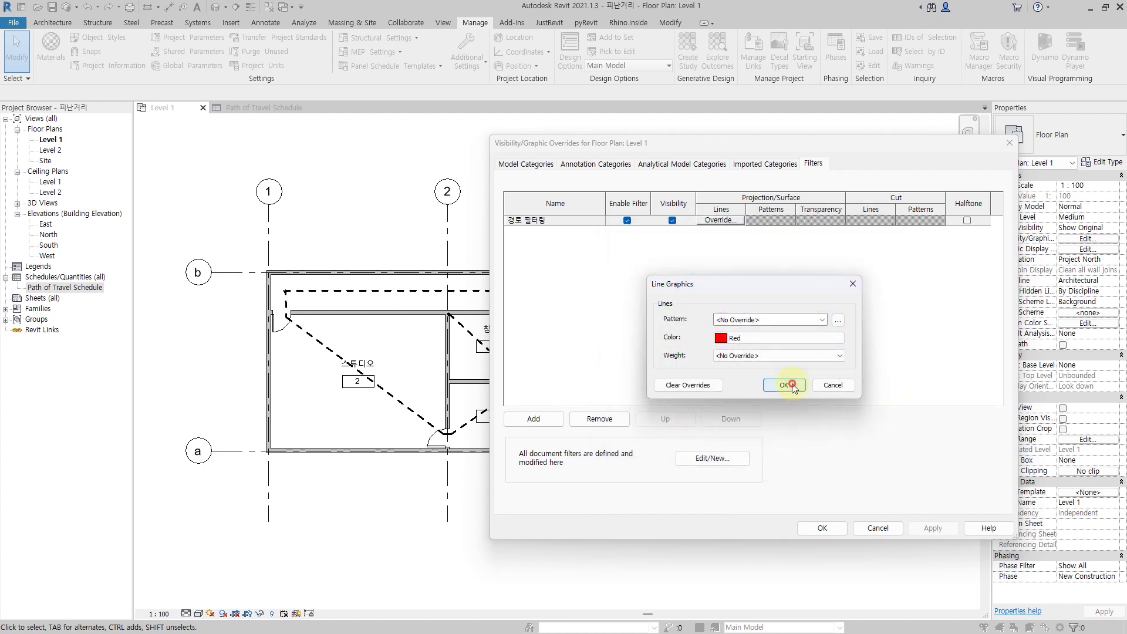
left_click(792, 385)
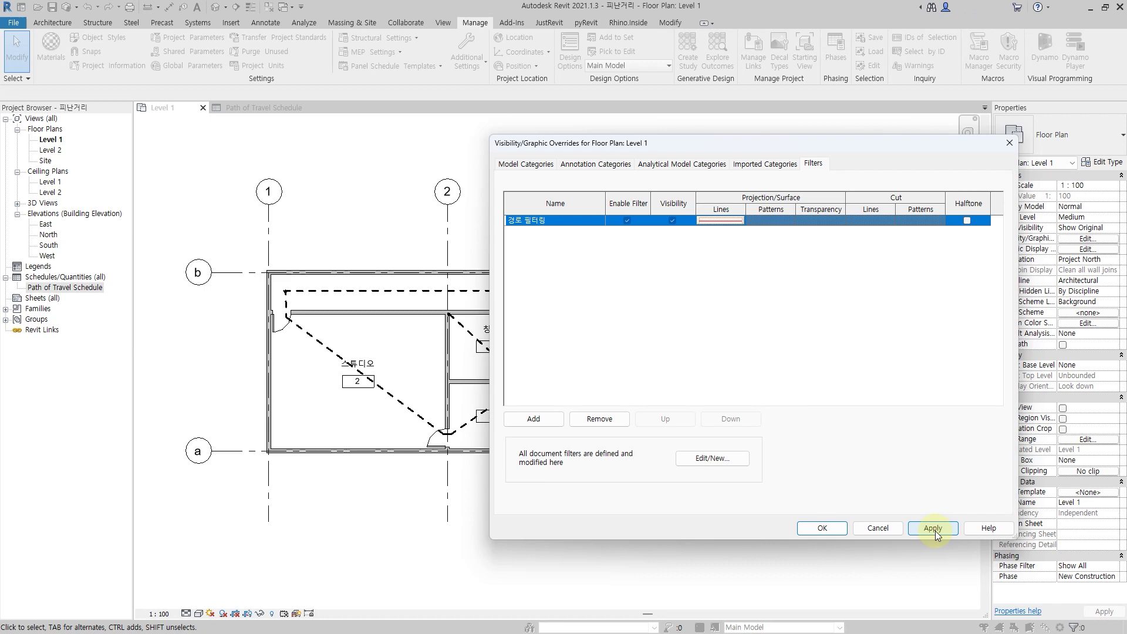
left_click(935, 531)
left_click(822, 527)
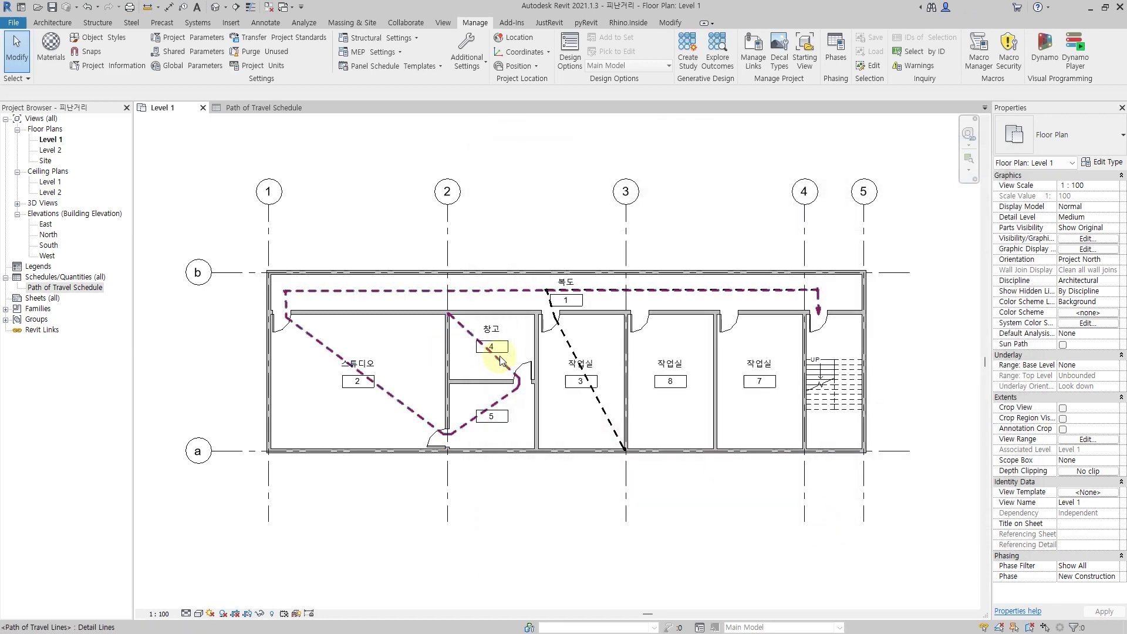
key("alt")
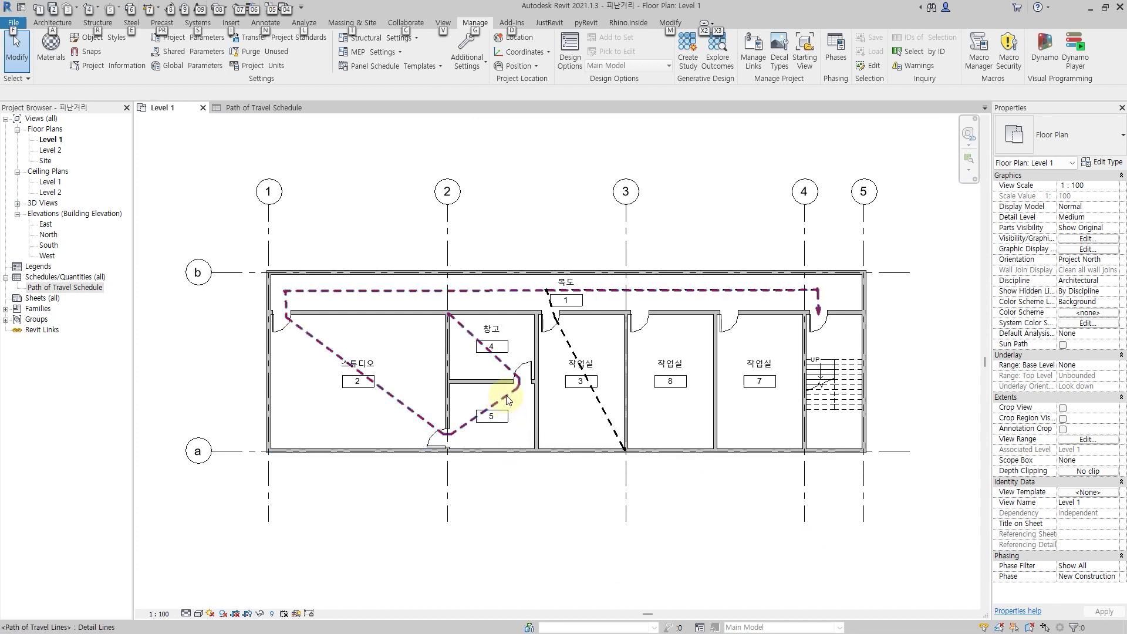
left_click(508, 400)
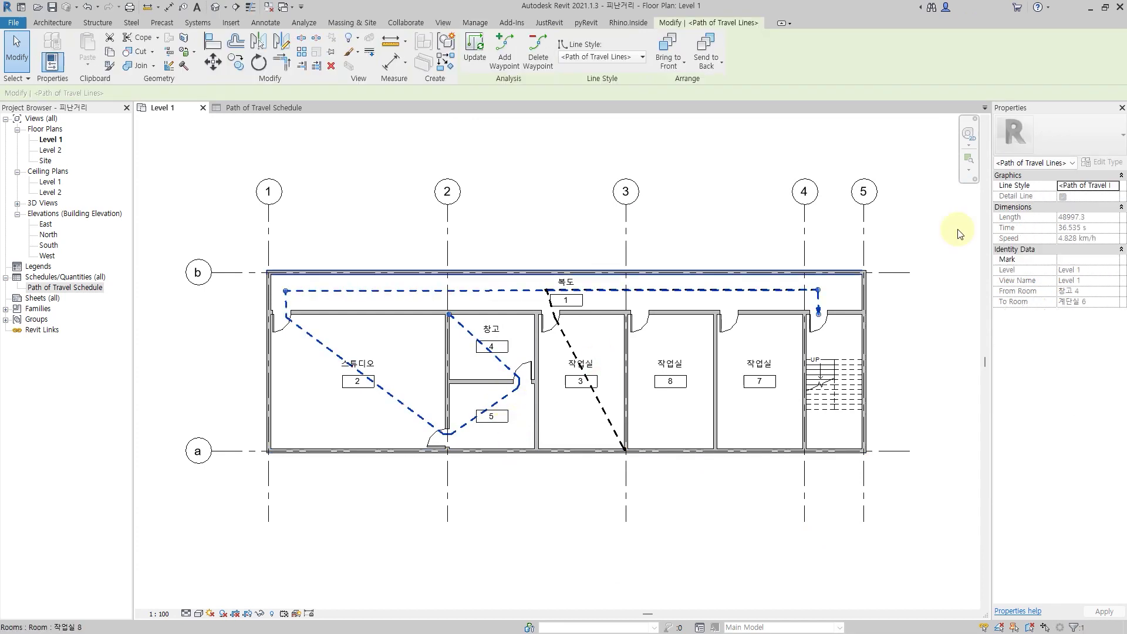
left_click_drag(1050, 231, 1102, 227)
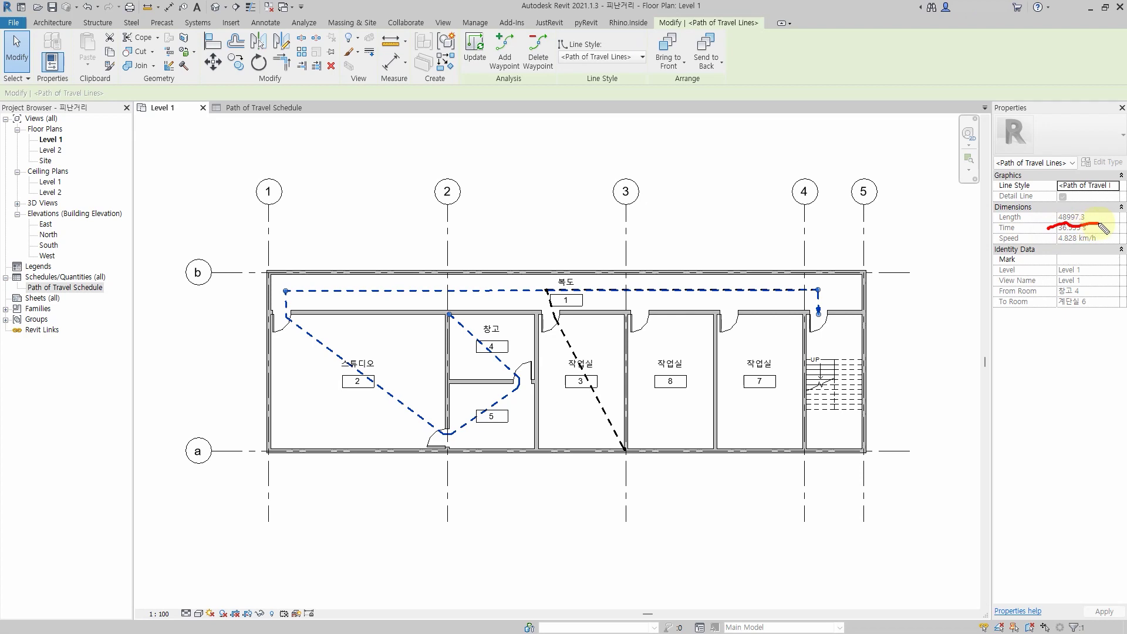
key("Escape")
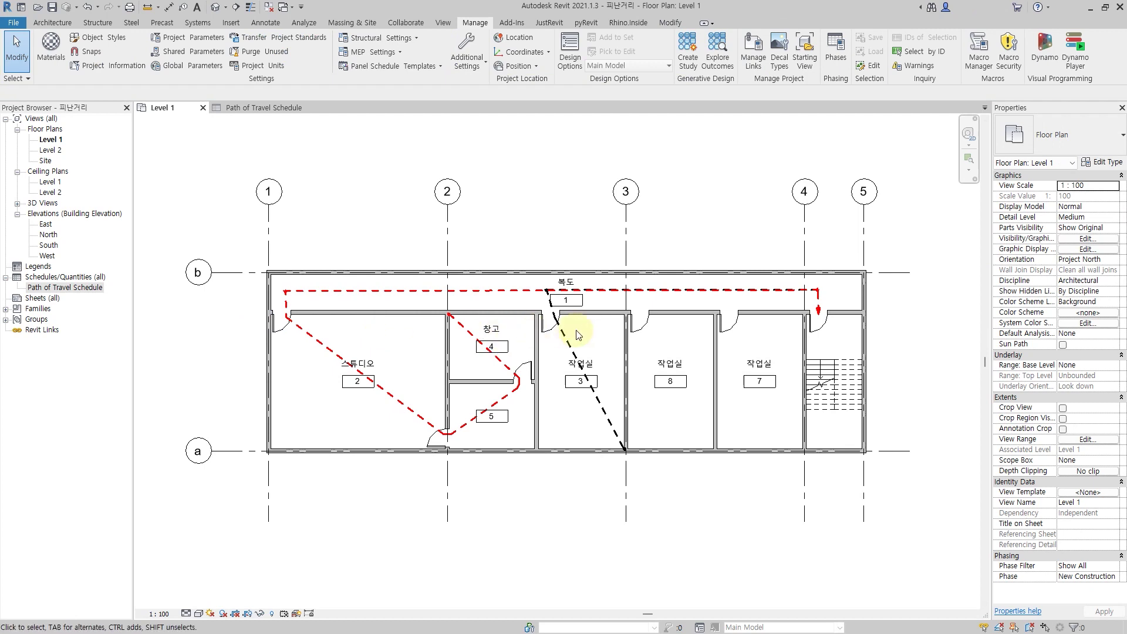
left_click(569, 343)
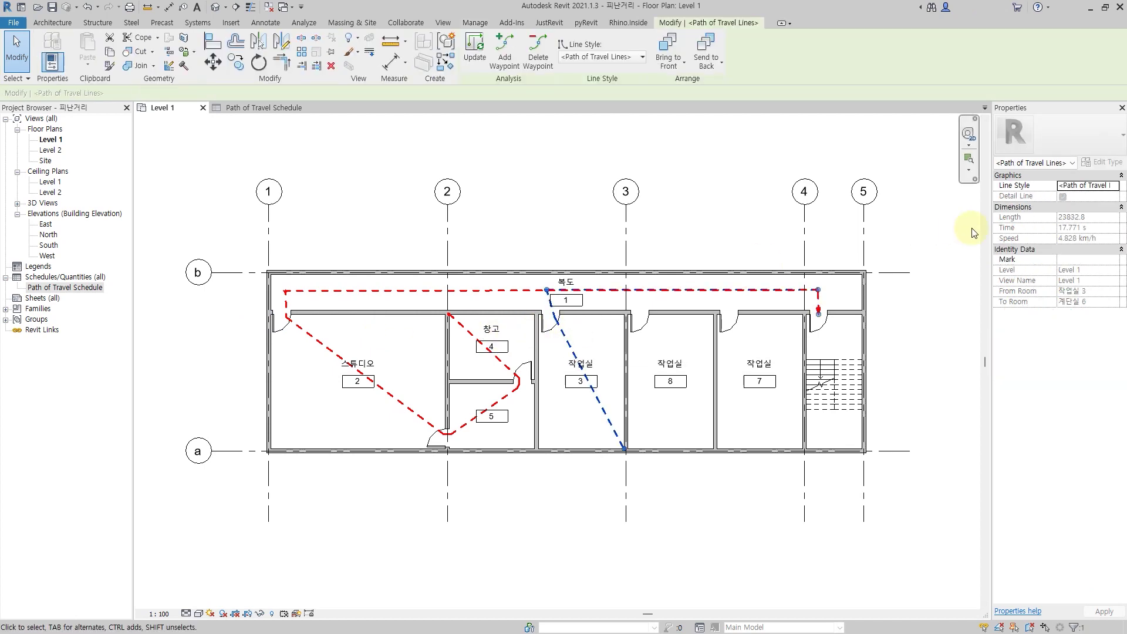
left_click_drag(1051, 228, 1084, 224)
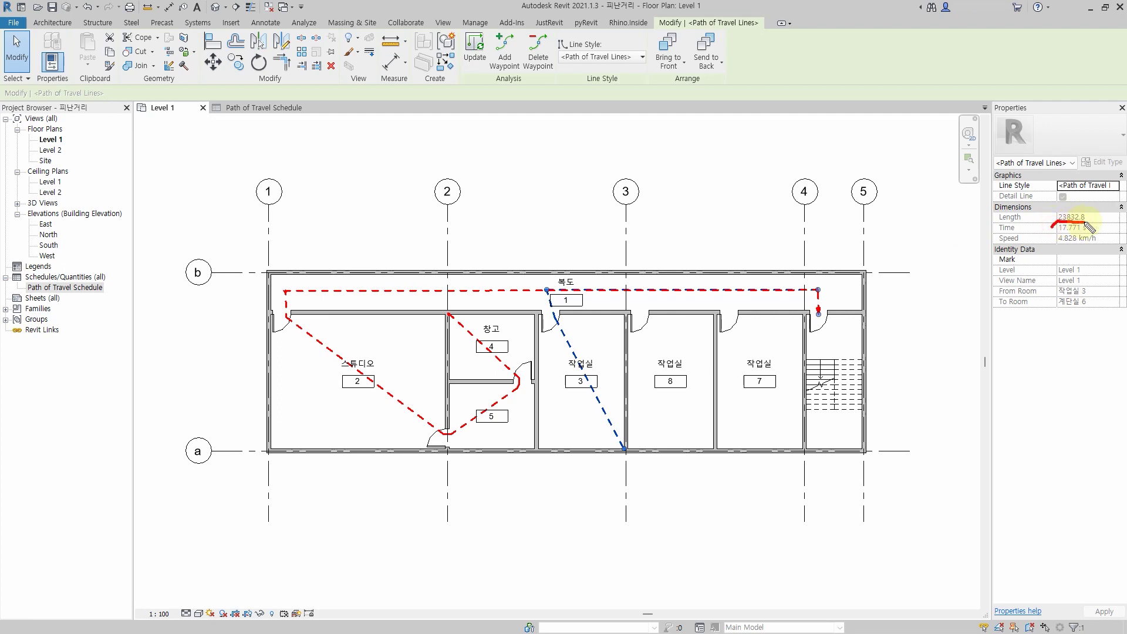
left_click(573, 187)
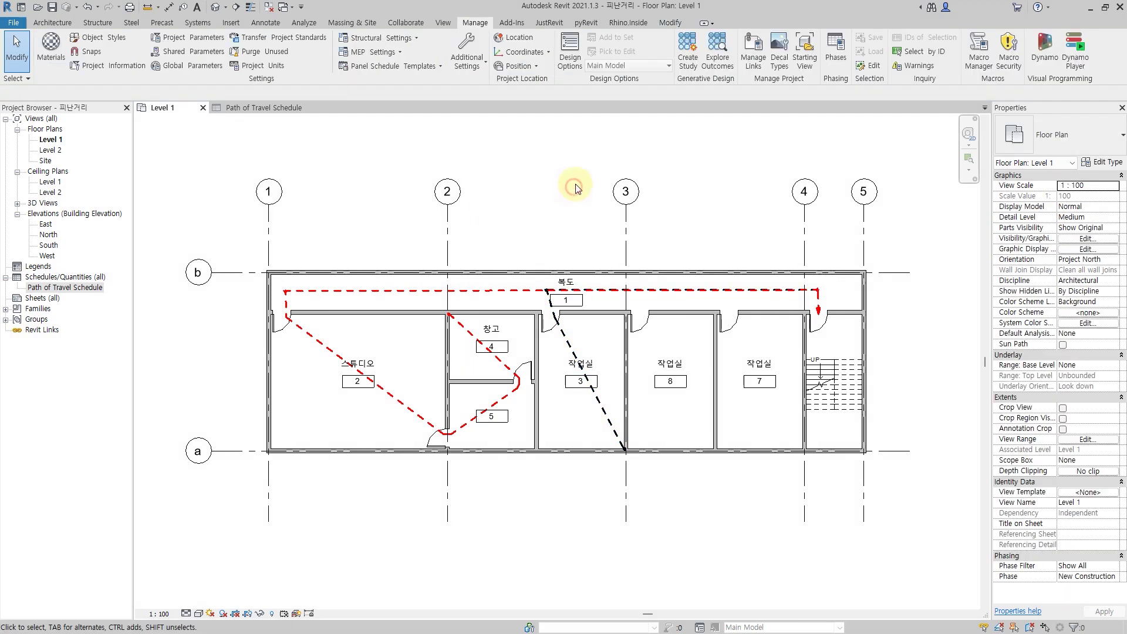
- Slide the studio door along its wall to sit next to grid 2
left_click(285, 328)
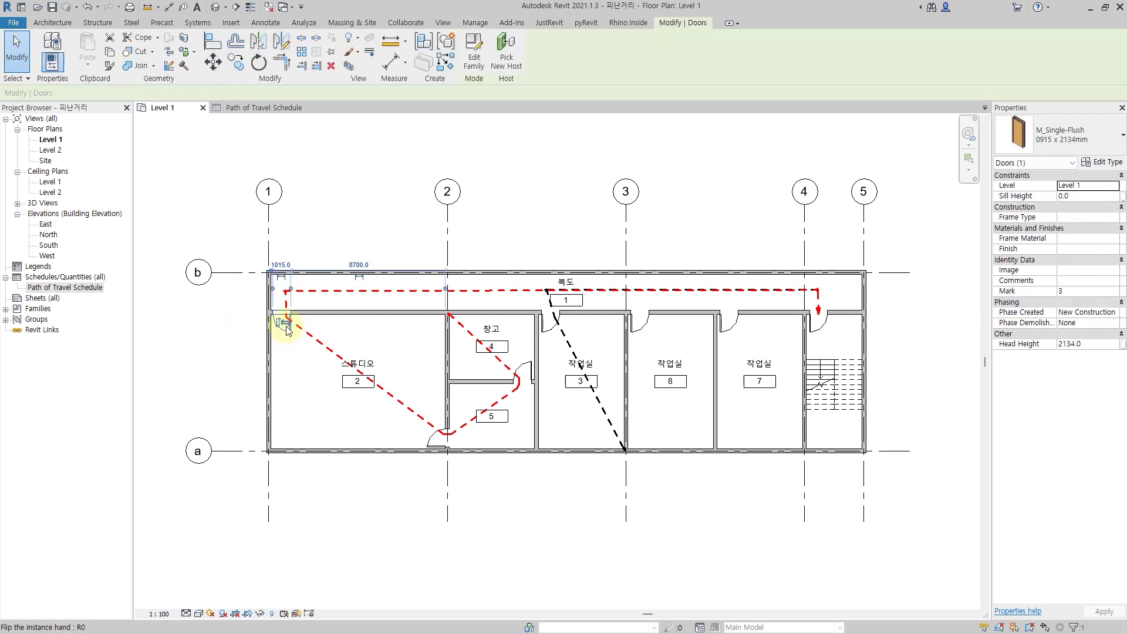
left_click_drag(288, 332, 386, 334)
left_click_drag(441, 332, 440, 323)
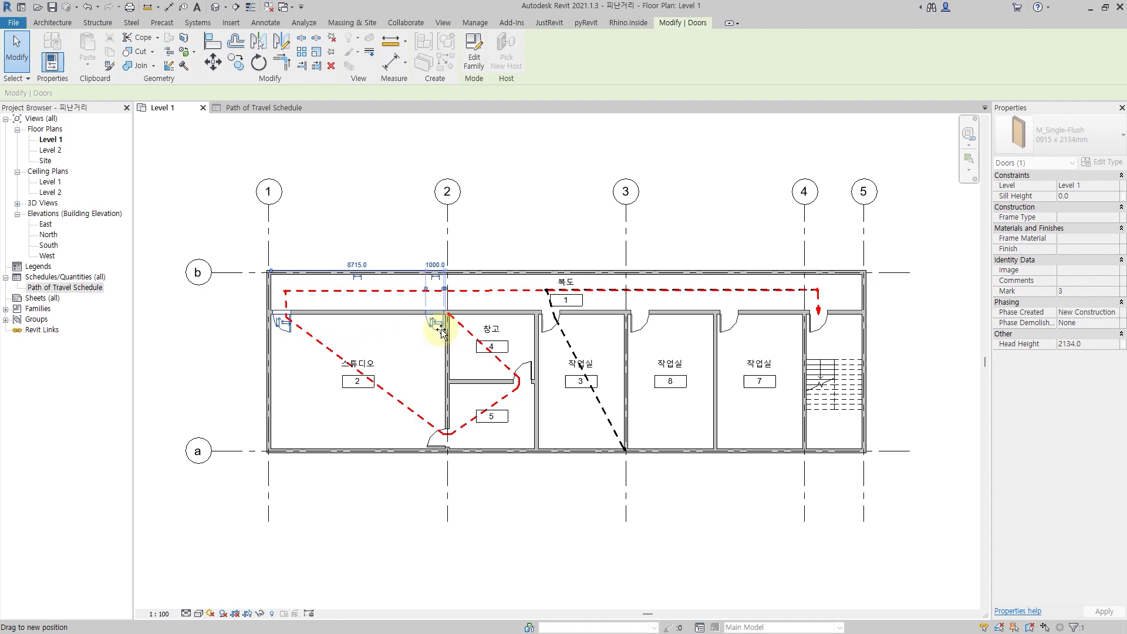
left_click(521, 181)
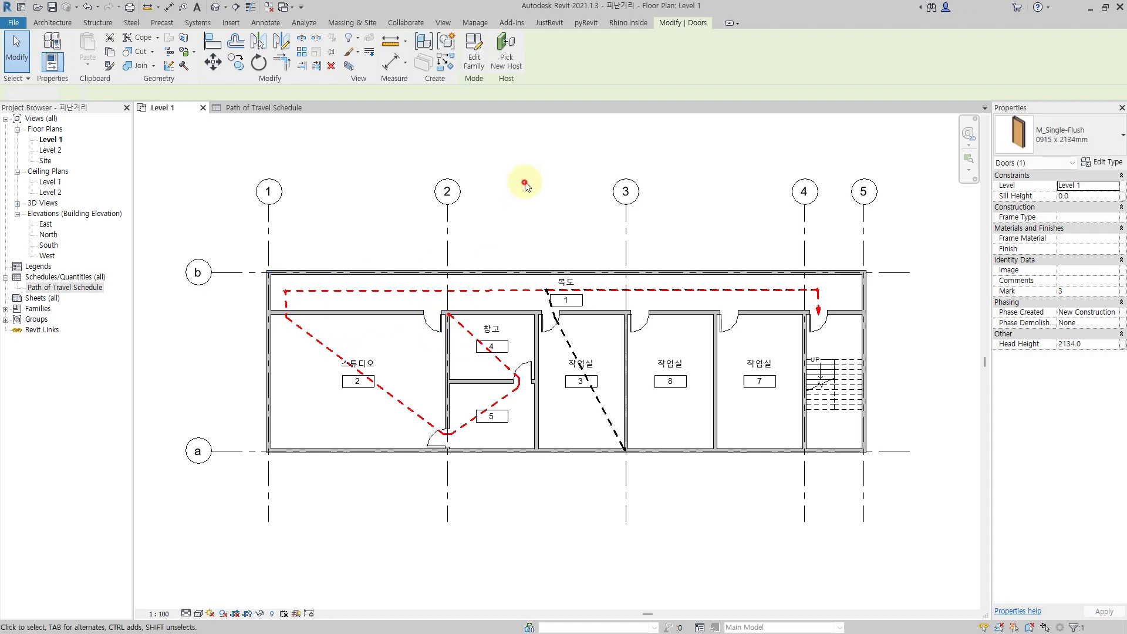
- Update the storage room 4 path and add a corridor waypoint near grid 2
left_click(392, 406)
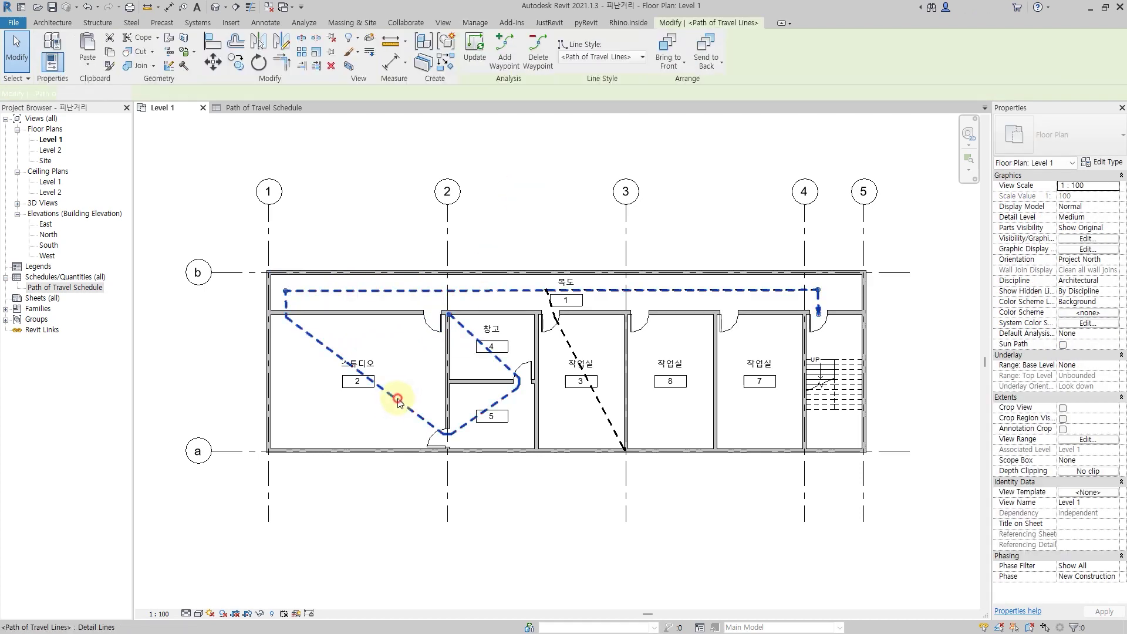
left_click(474, 50)
left_click(405, 209)
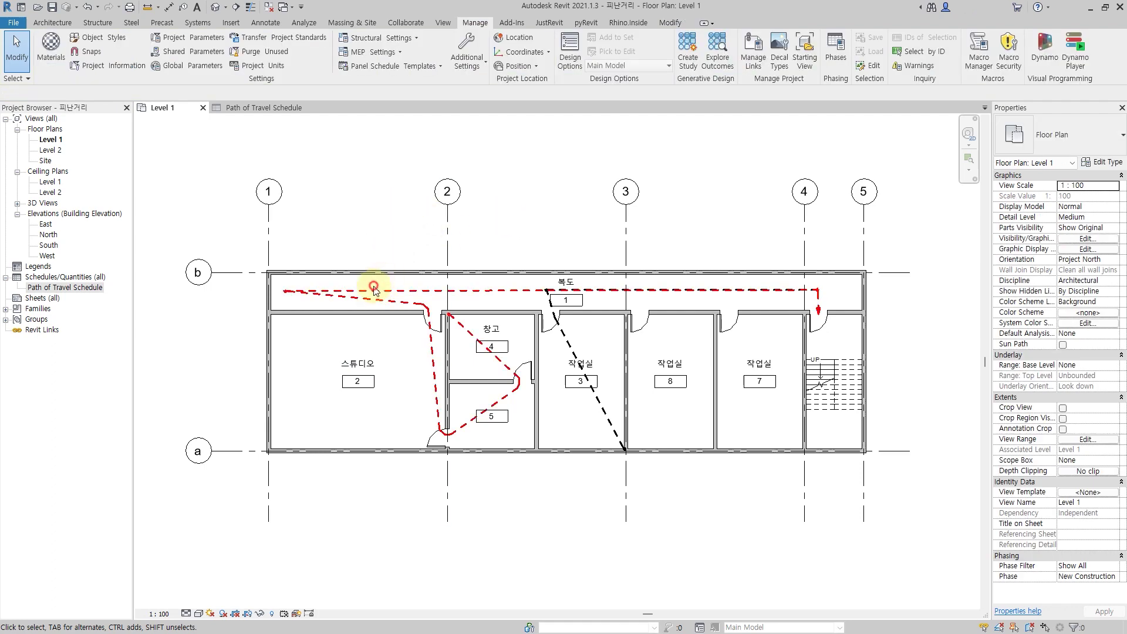
left_click(287, 292)
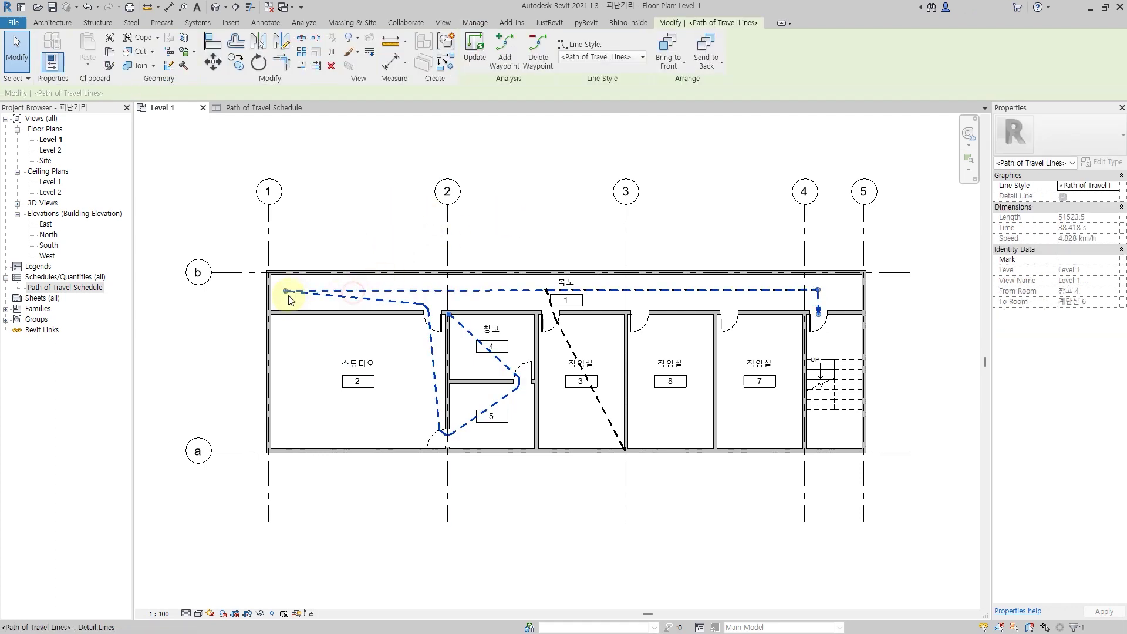
left_click(436, 288)
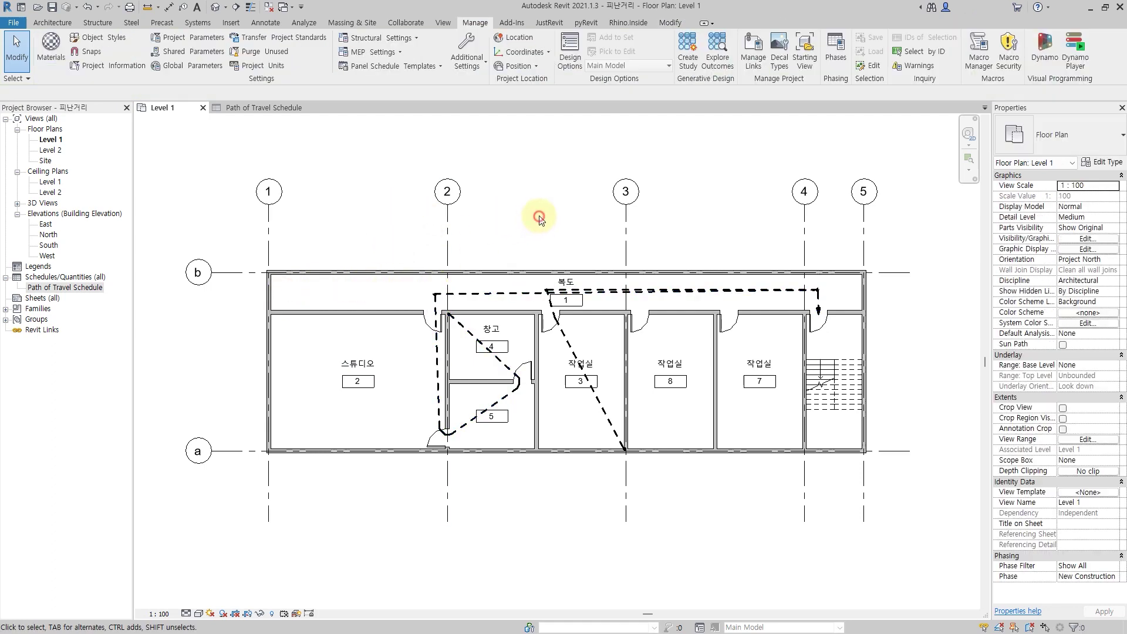
- Check the rerouted path's length is now 37390.5 and shows black
left_click(673, 281)
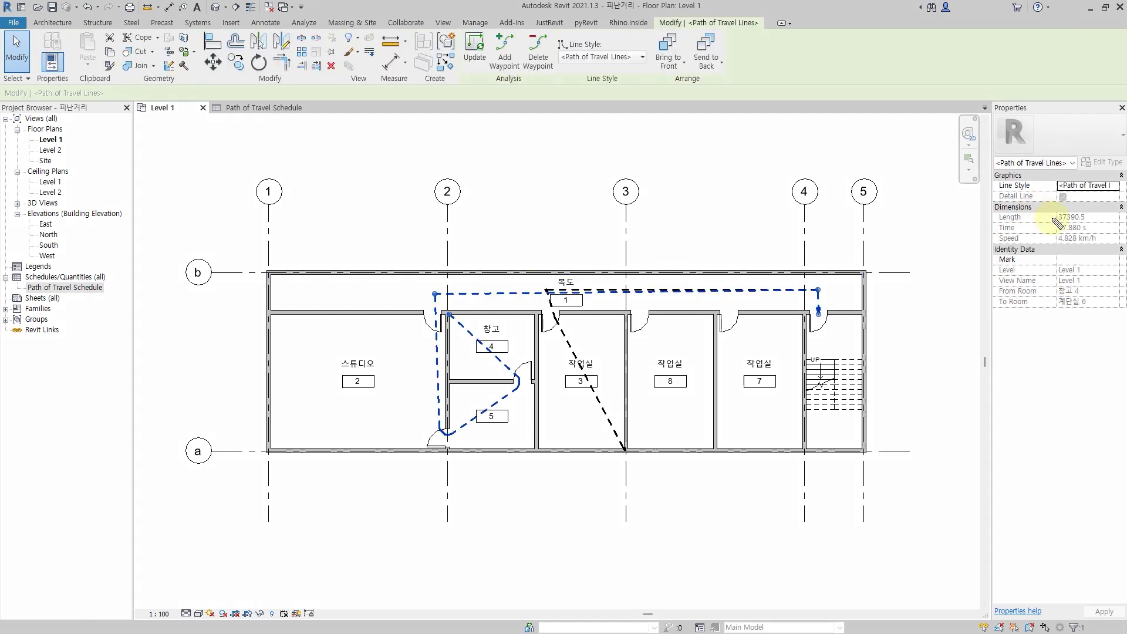
left_click_drag(1049, 228, 1092, 228)
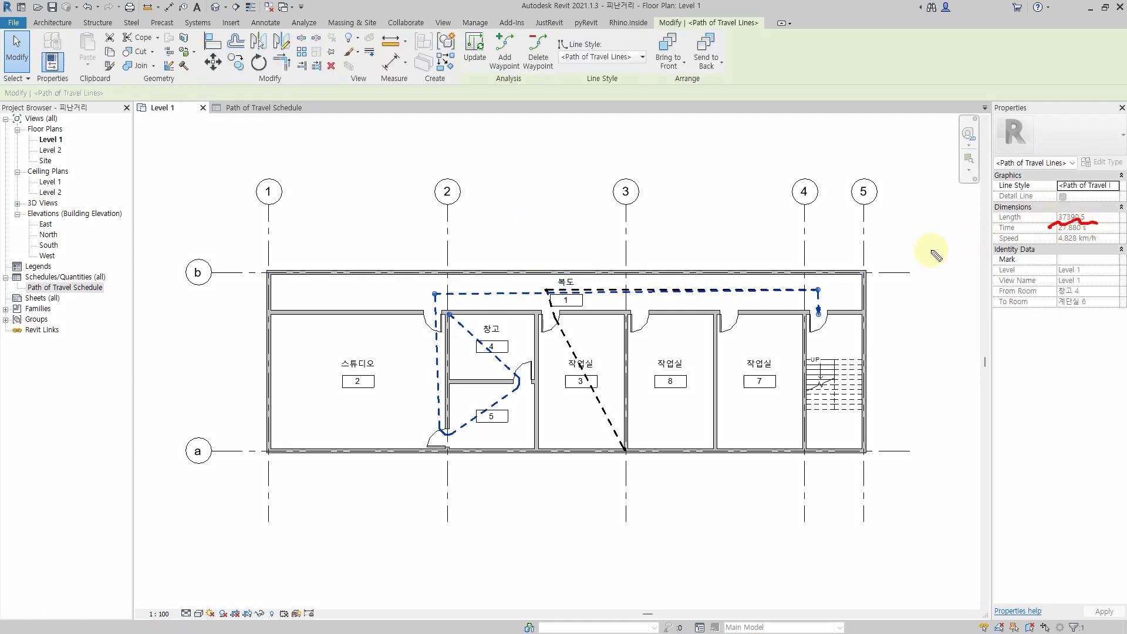
left_click(570, 194)
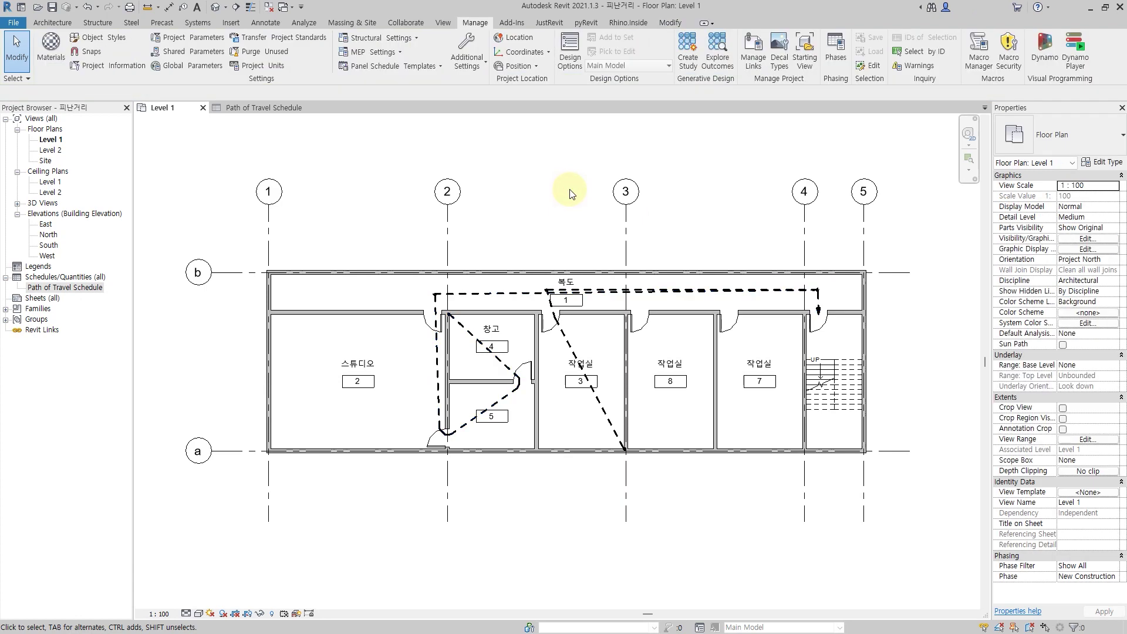
left_click(492, 291)
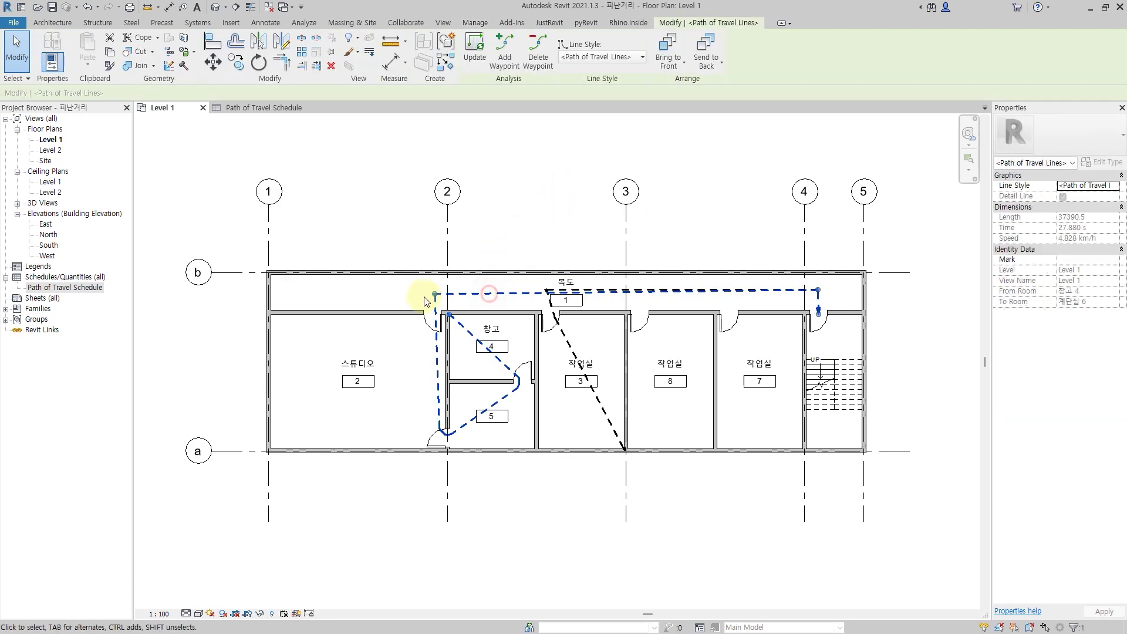
left_click(552, 200)
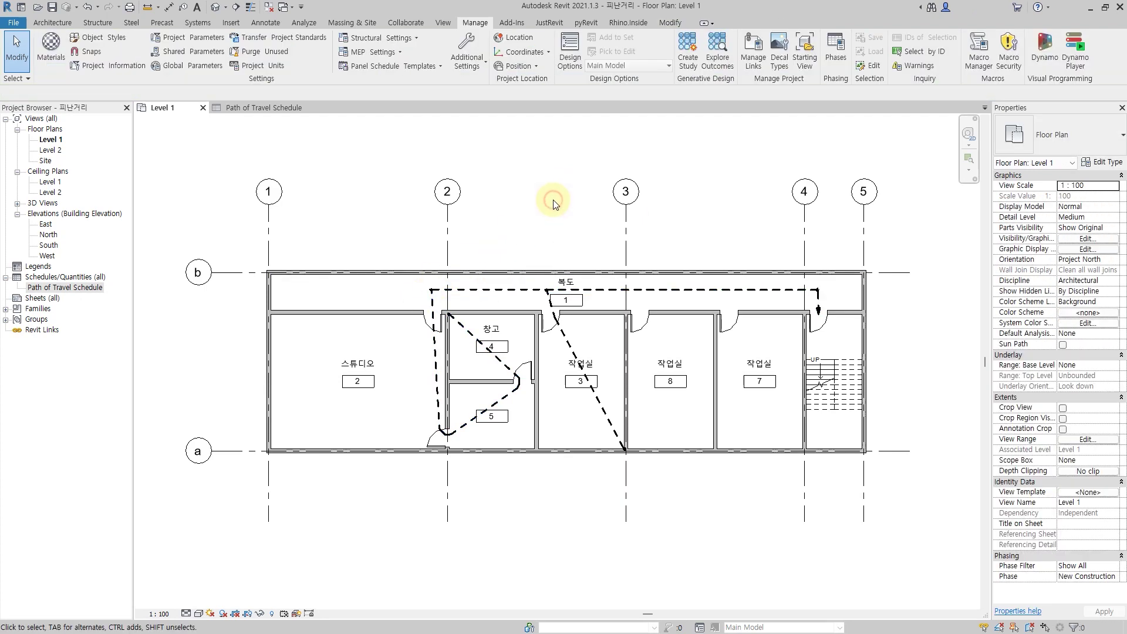